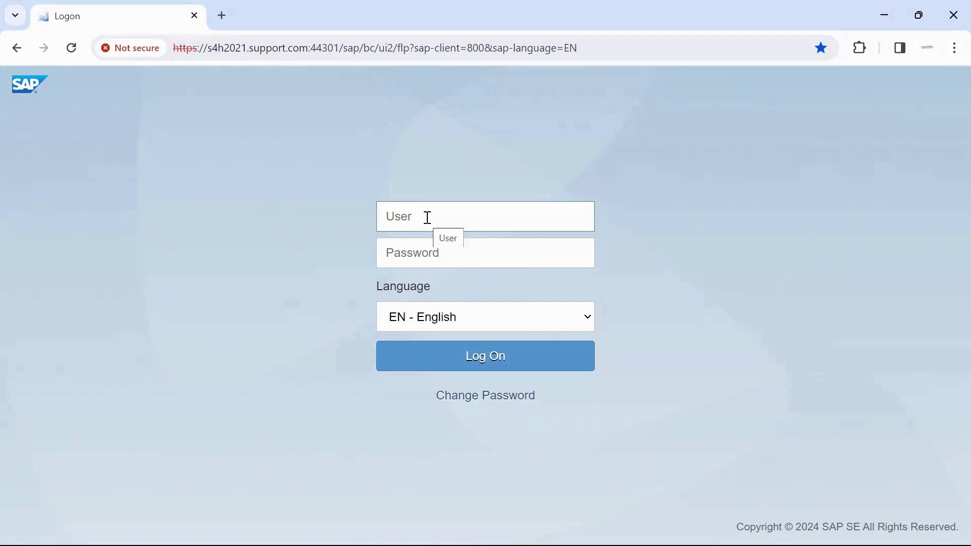
# - Log on to SAP Fiori with the demo account's user name and password
pyautogui.click(429, 218)
pyautogui.write('DEMOID')
pyautogui.press('Tab')
pyautogui.write('••')
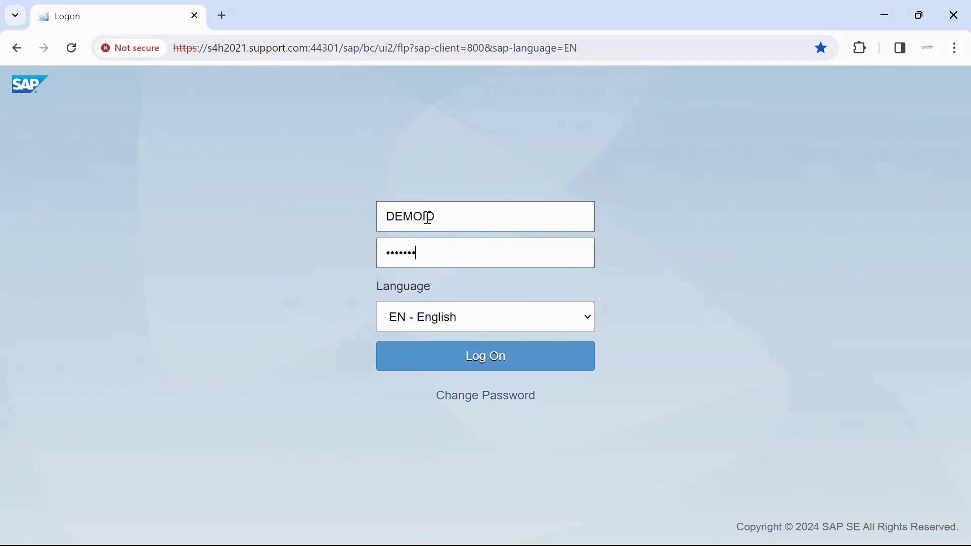
pyautogui.click(467, 349)
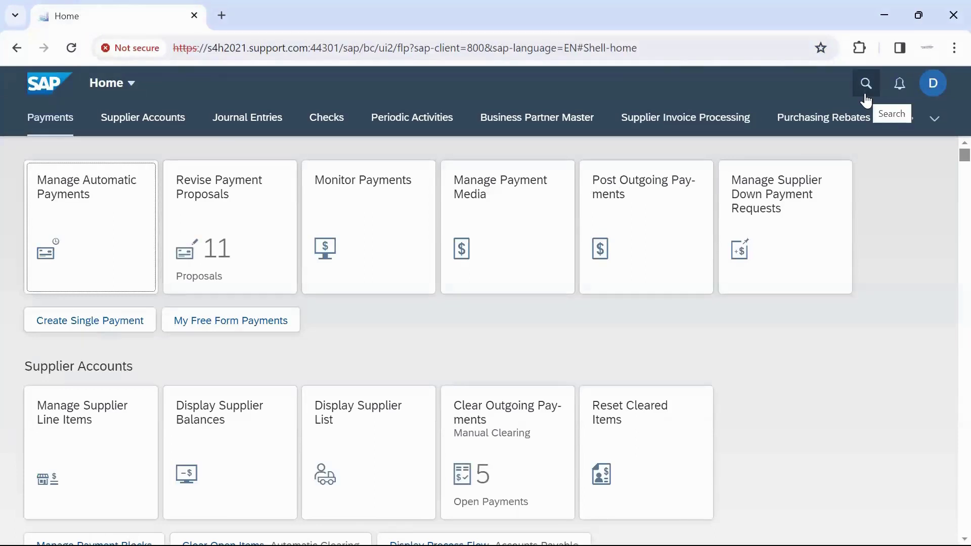
# - Search the launchpad for 'manage p' and launch the Manage Product Master Data app
pyautogui.click(866, 99)
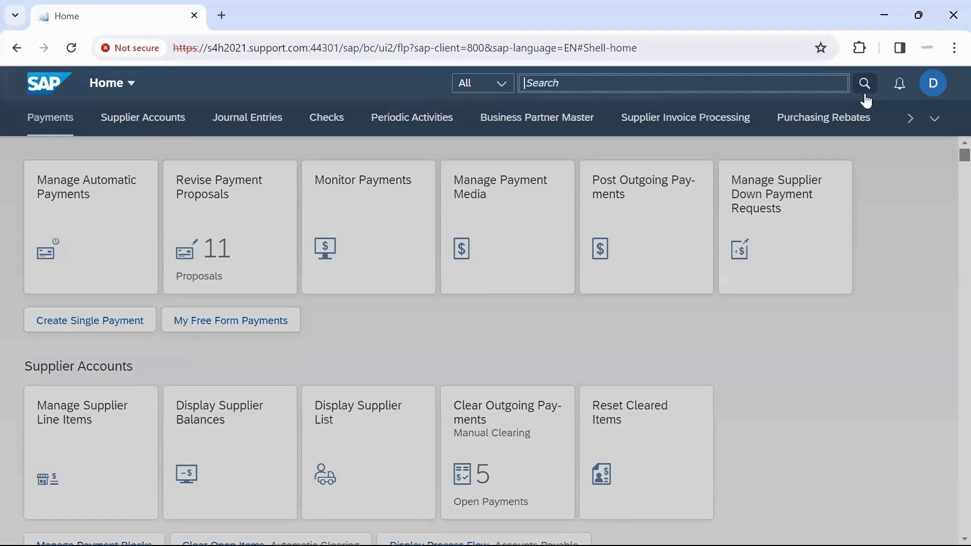
pyautogui.write('manage product master data')
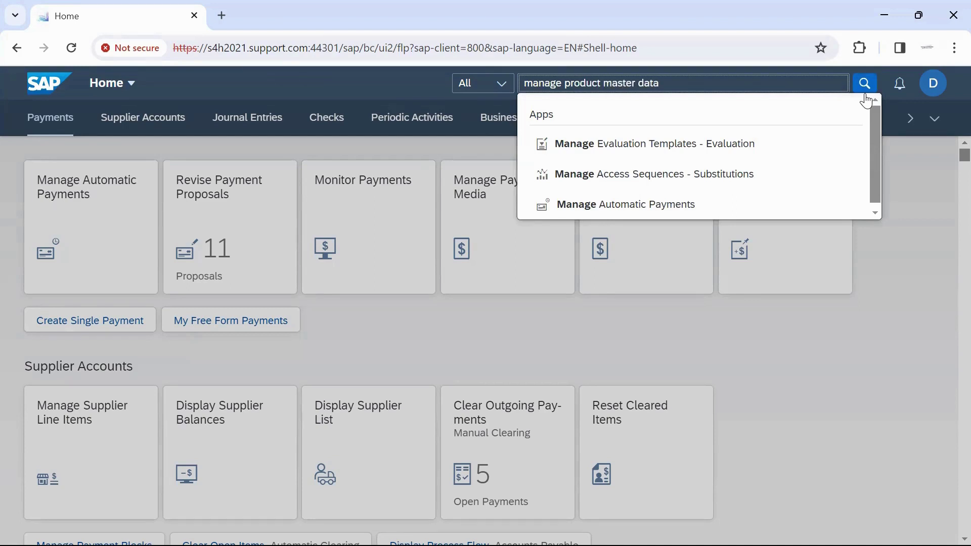
pyautogui.click(597, 145)
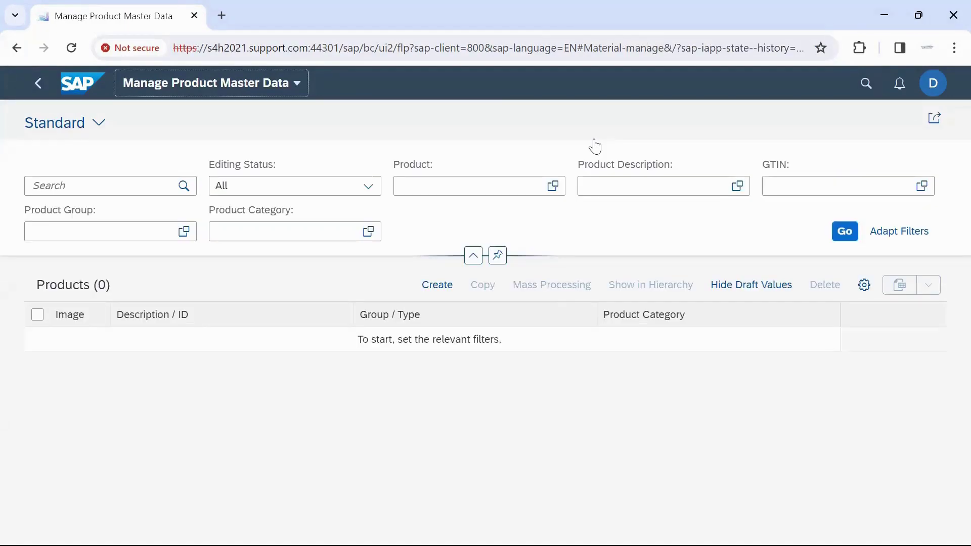
# - Create a new product with product type ZAGD and base unit piece (pc)
pyautogui.click(435, 293)
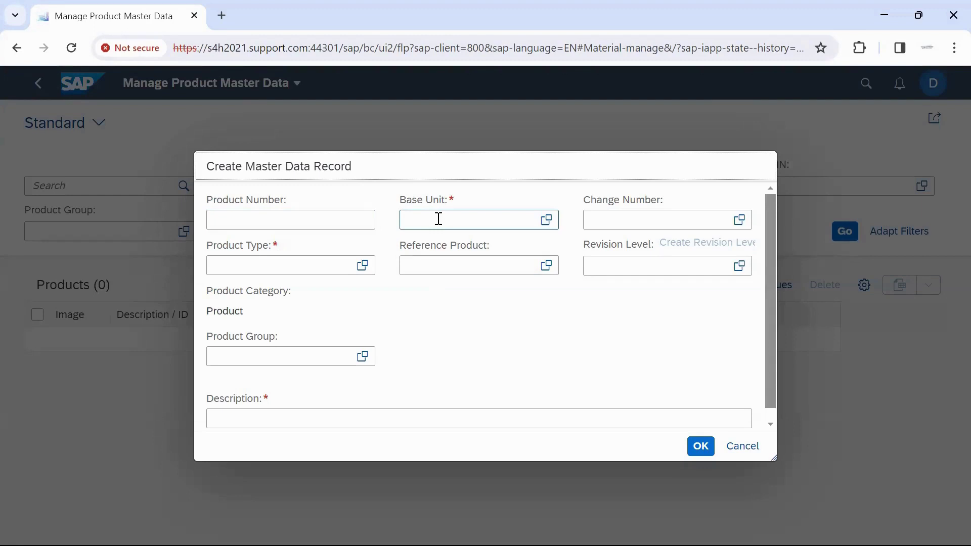
pyautogui.click(303, 266)
pyautogui.write('zagd')
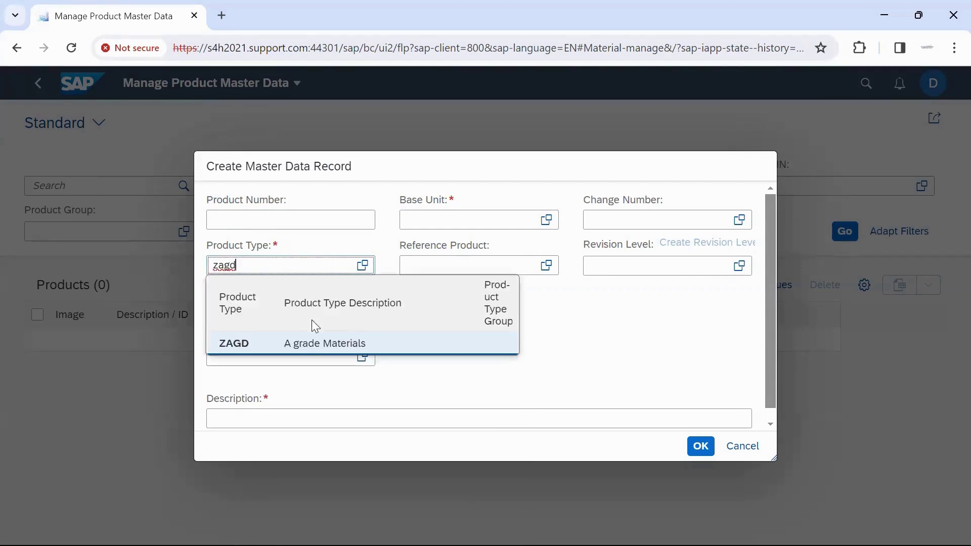
pyautogui.click(317, 341)
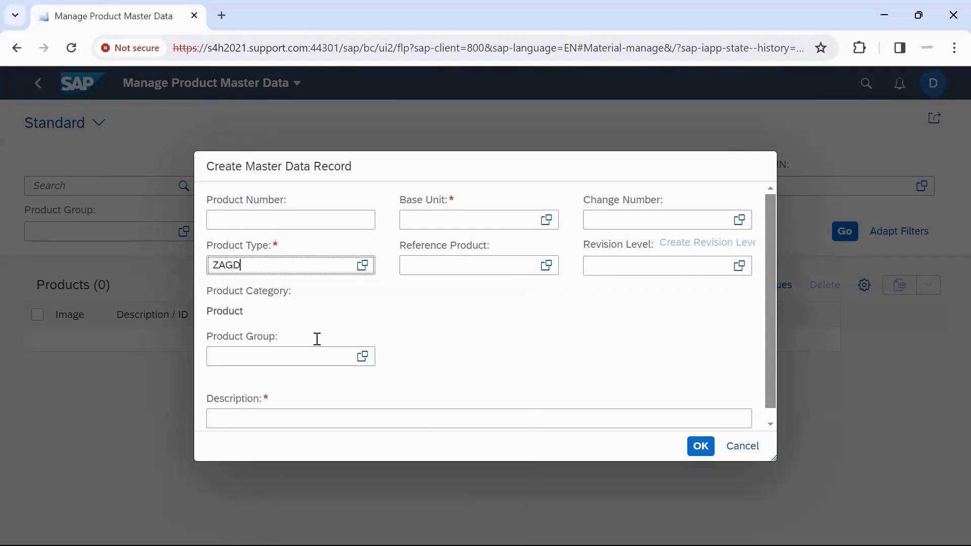
pyautogui.click(433, 218)
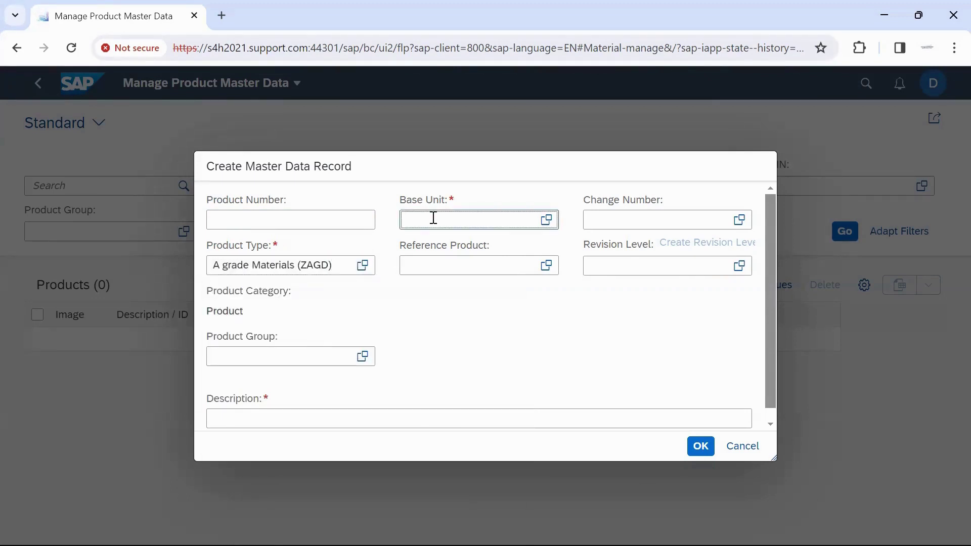
pyautogui.write('pc')
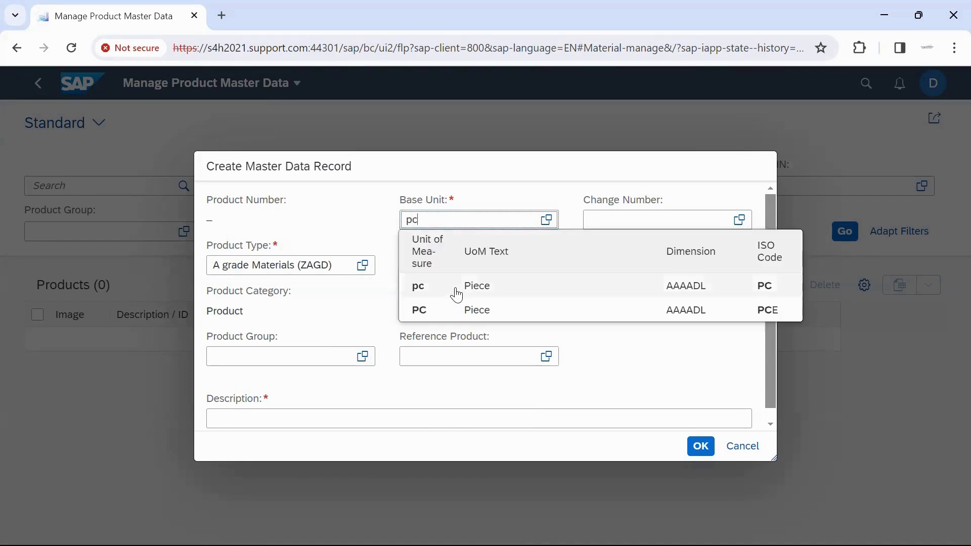
pyautogui.rightClick(456, 289)
pyautogui.click(438, 287)
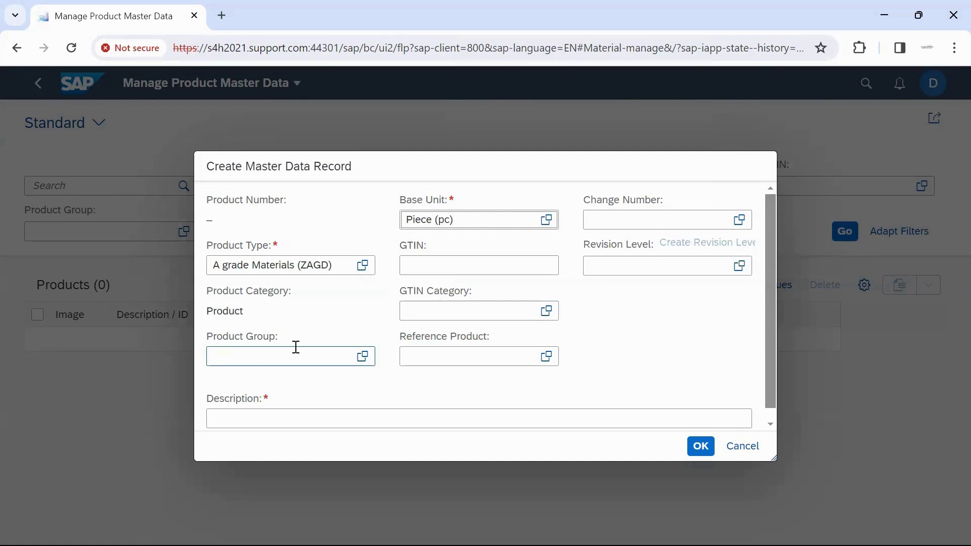
# - Set product group Steels (00102) and enter the description 'PACKING CLIPS'
pyautogui.click(365, 356)
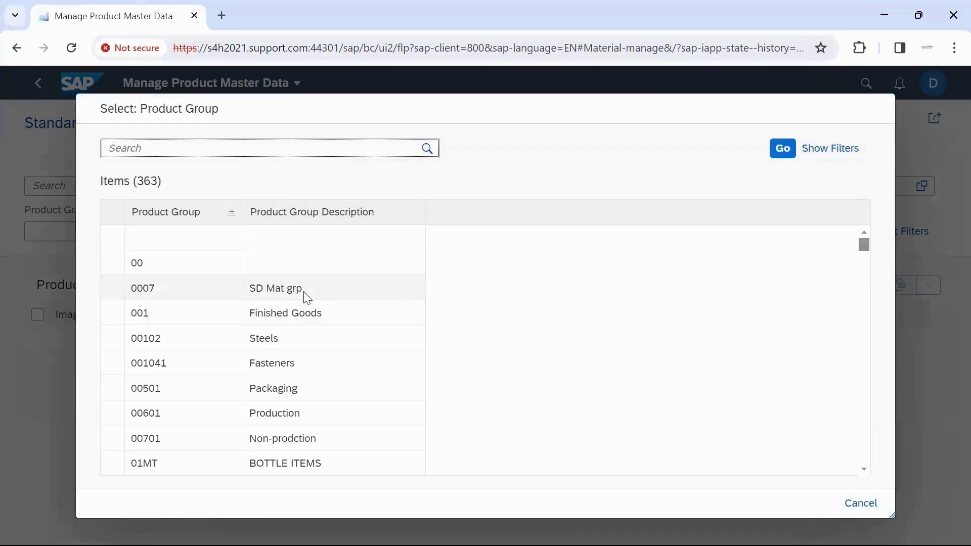
pyautogui.click(284, 339)
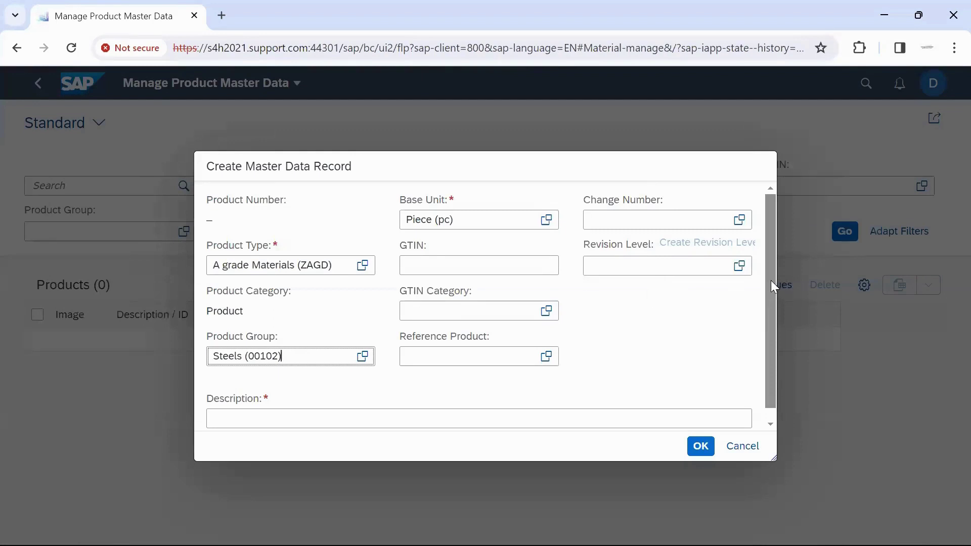
pyautogui.scroll(-1, 772, 305)
pyautogui.click(564, 407)
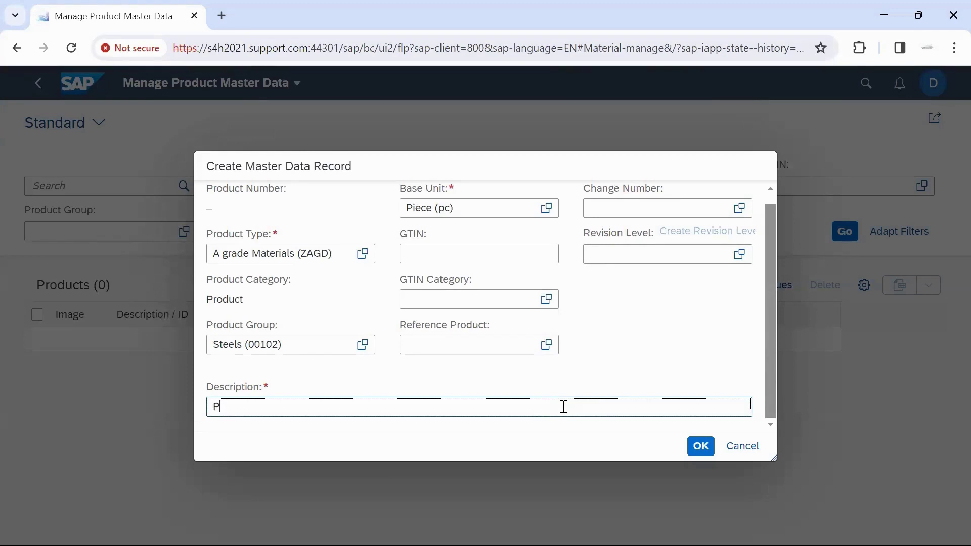
pyautogui.write('PACKING CLIPS')
# - Confirm the PACKING CLIPS draft, set division 11, and select the Old Product Number field
pyautogui.click(698, 452)
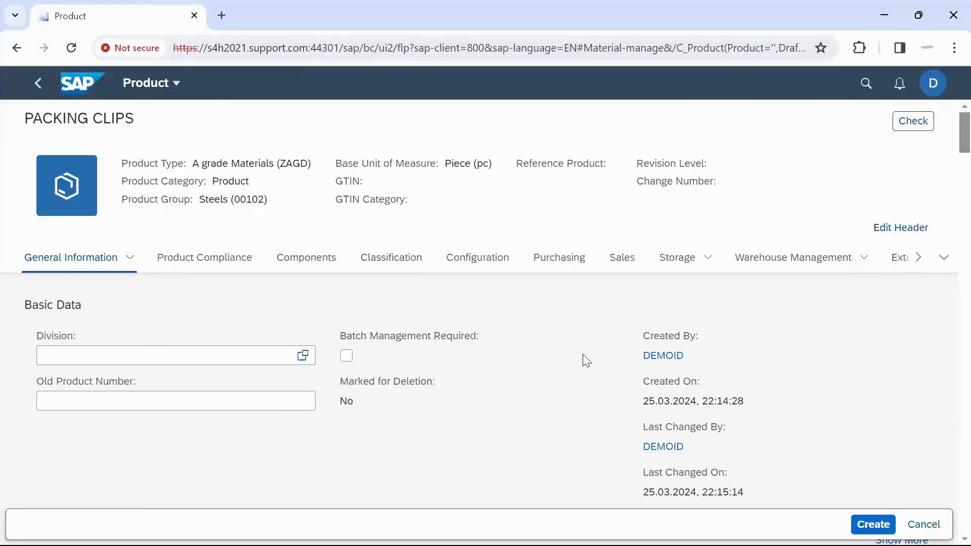
pyautogui.click(302, 355)
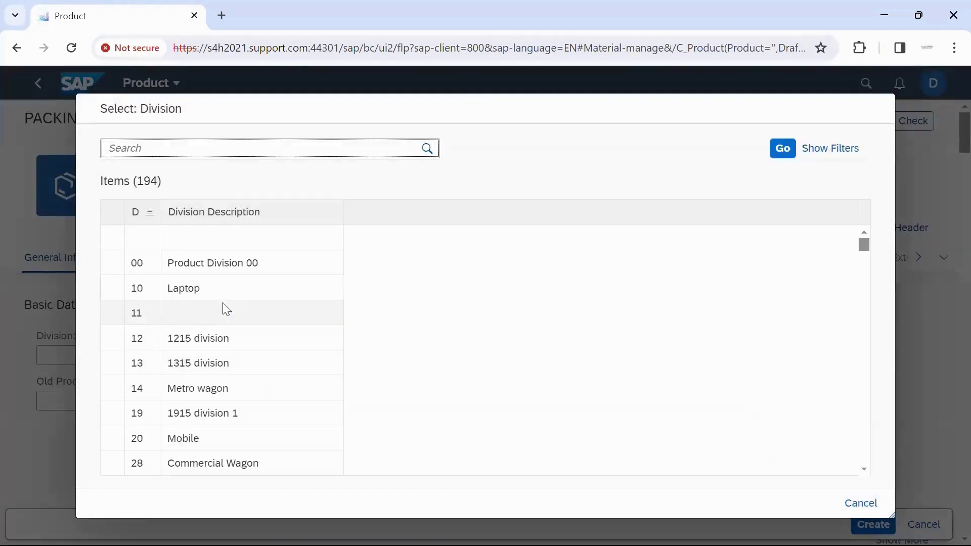
pyautogui.click(192, 318)
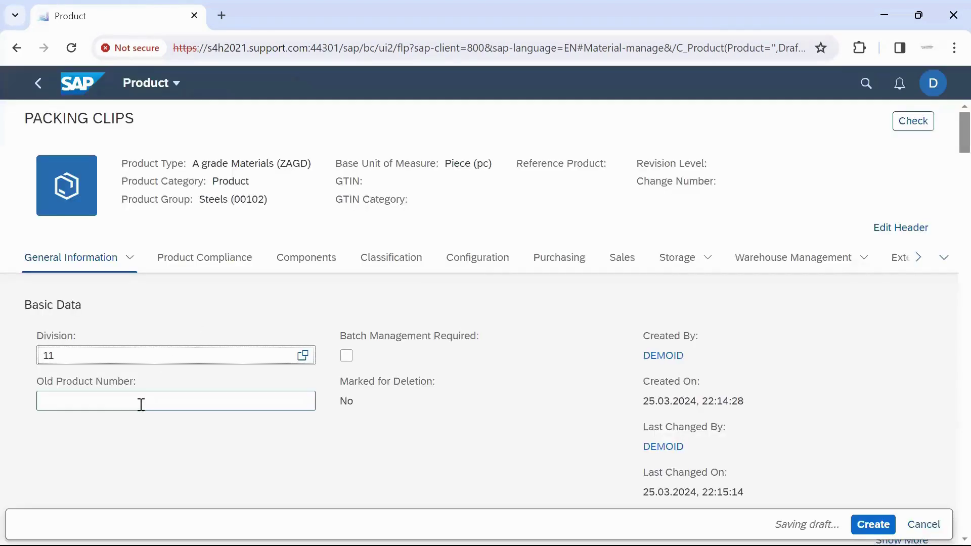
pyautogui.click(119, 407)
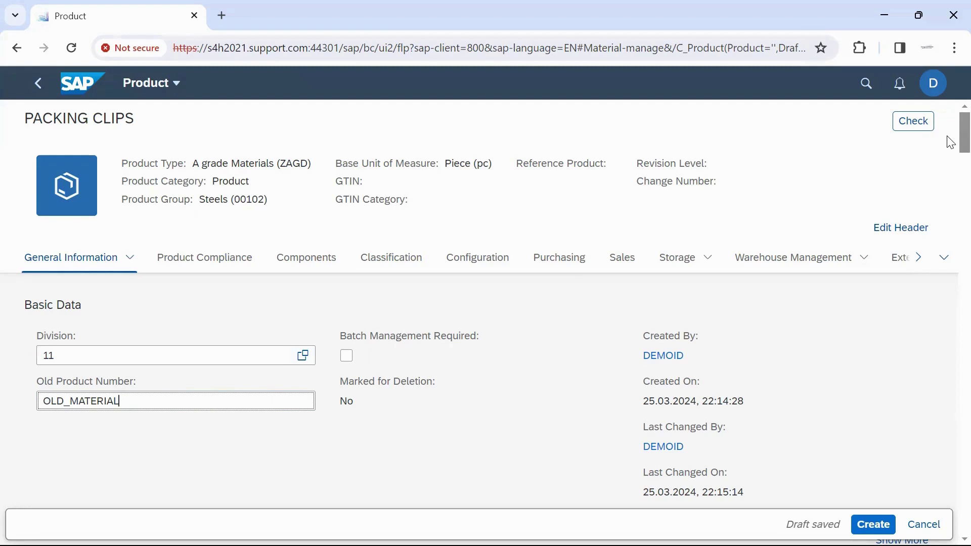
# - Go to the Plants section of PACKING CLIPS and start a new plant record
pyautogui.scroll(-2, 950, 142)
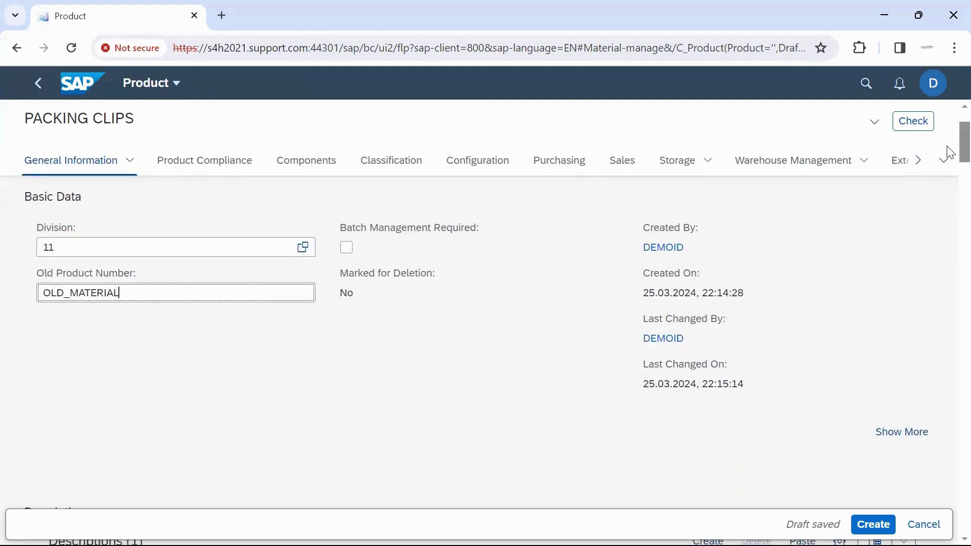
pyautogui.click(560, 178)
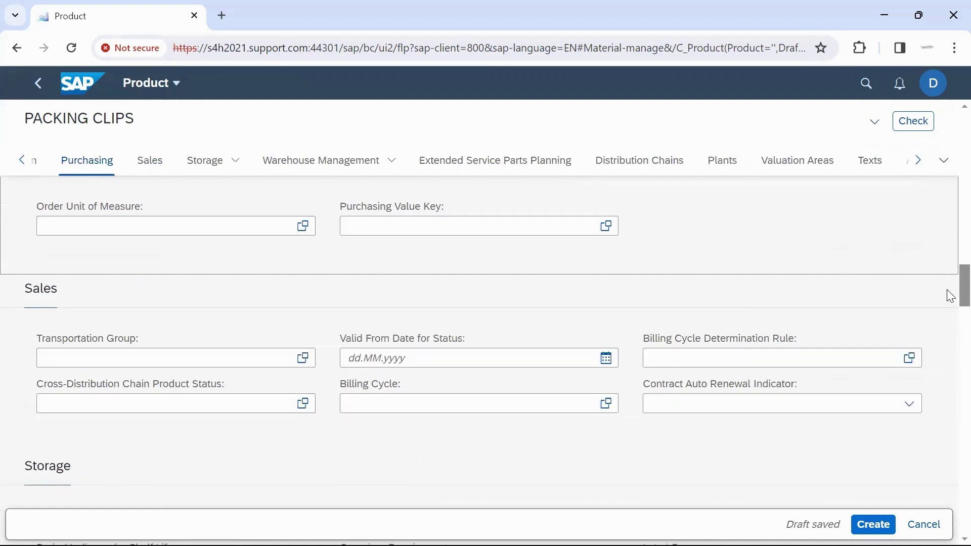
pyautogui.scroll(3, 948, 289)
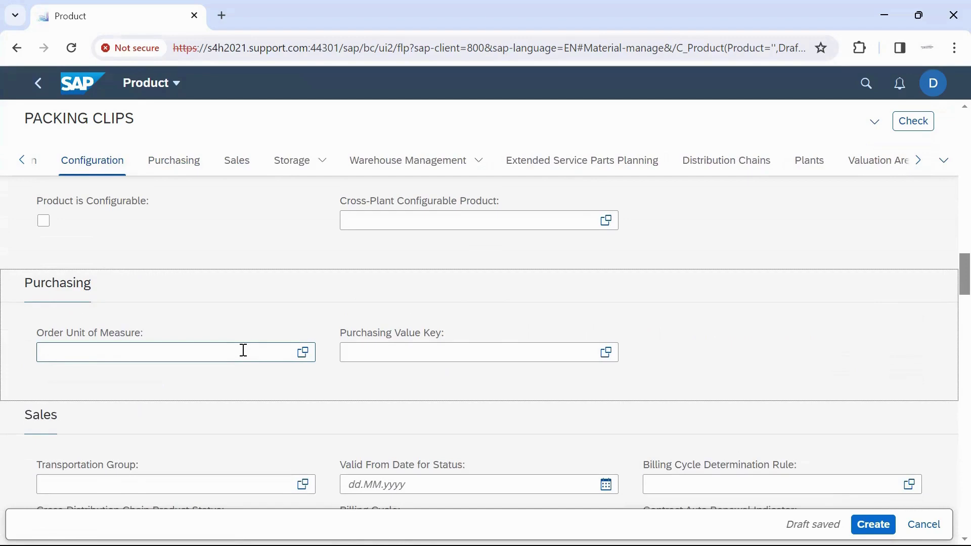
pyautogui.click(816, 170)
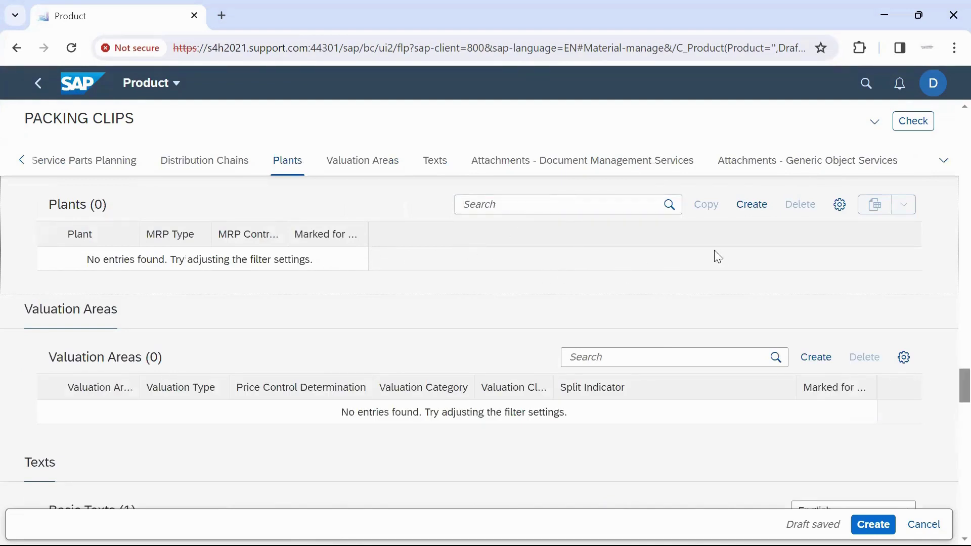
pyautogui.click(758, 210)
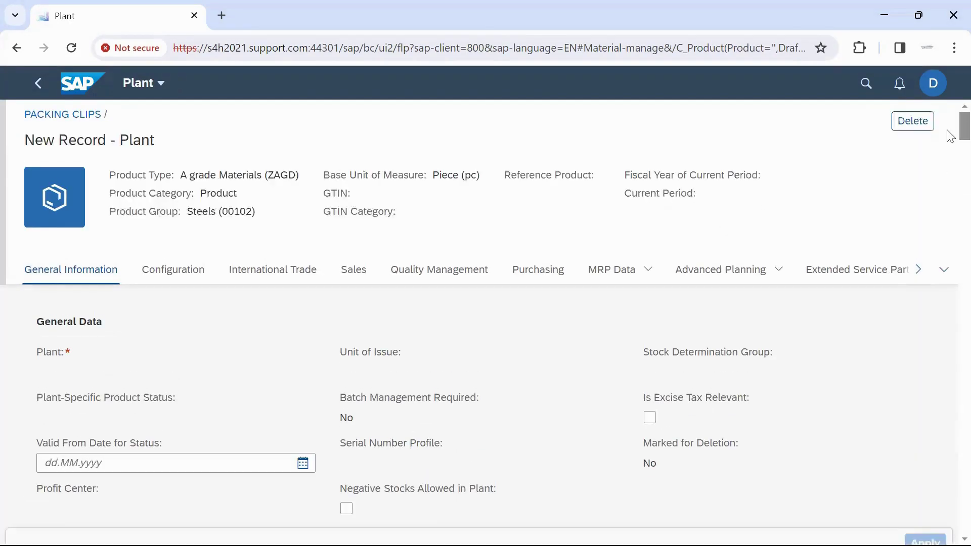
# - Assign Plant B2 (AZ04) to the new plant record and show its purchasing data
pyautogui.scroll(-2, 950, 136)
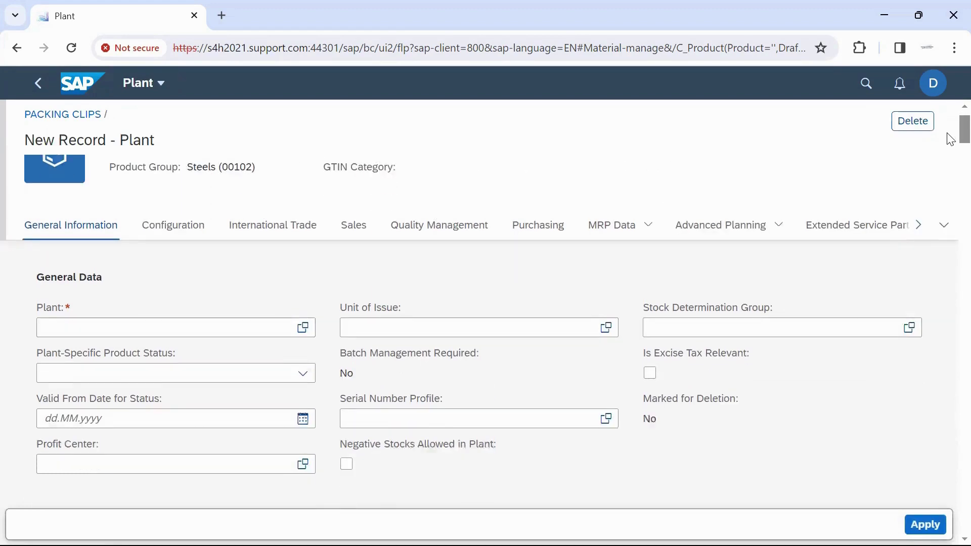
pyautogui.click(112, 317)
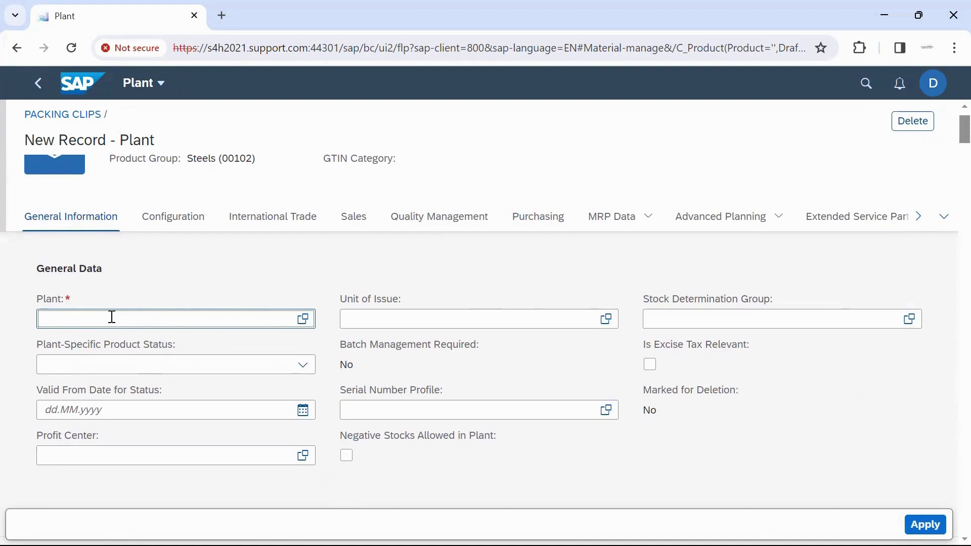
pyautogui.write('AZ04')
pyautogui.click(147, 347)
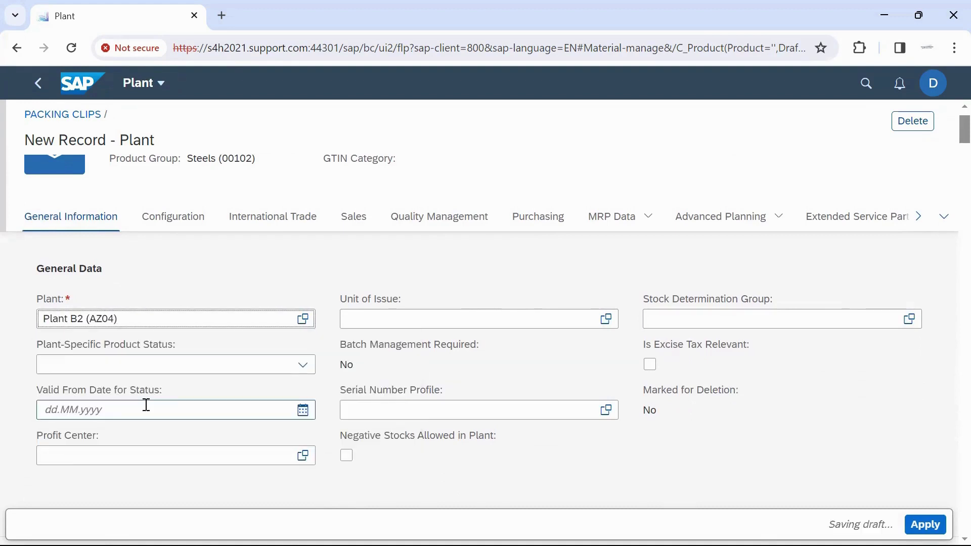
pyautogui.click(536, 218)
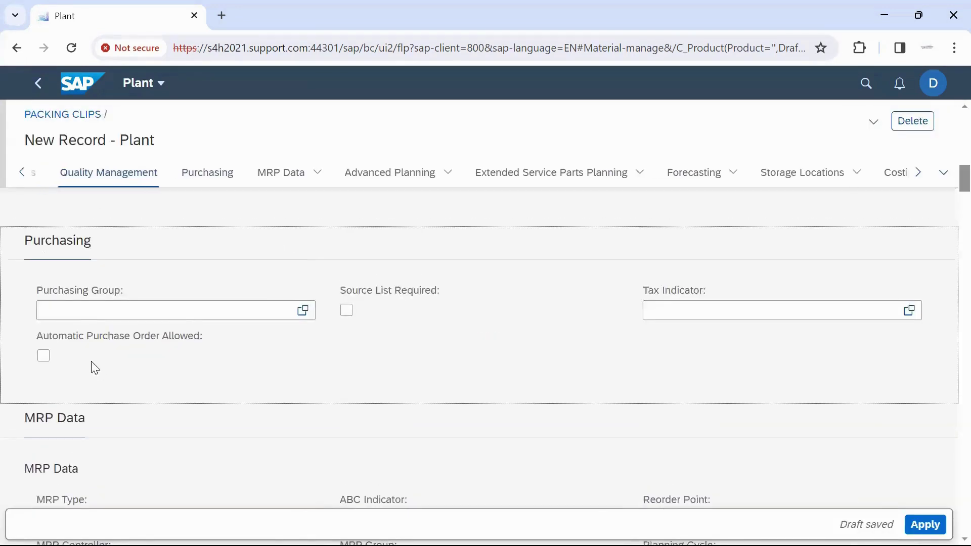
# - Set purchasing group Energy (100), and tick Source List Required and Automatic Purchase Order Allowed
pyautogui.click(82, 311)
pyautogui.write('100')
pyautogui.click(116, 393)
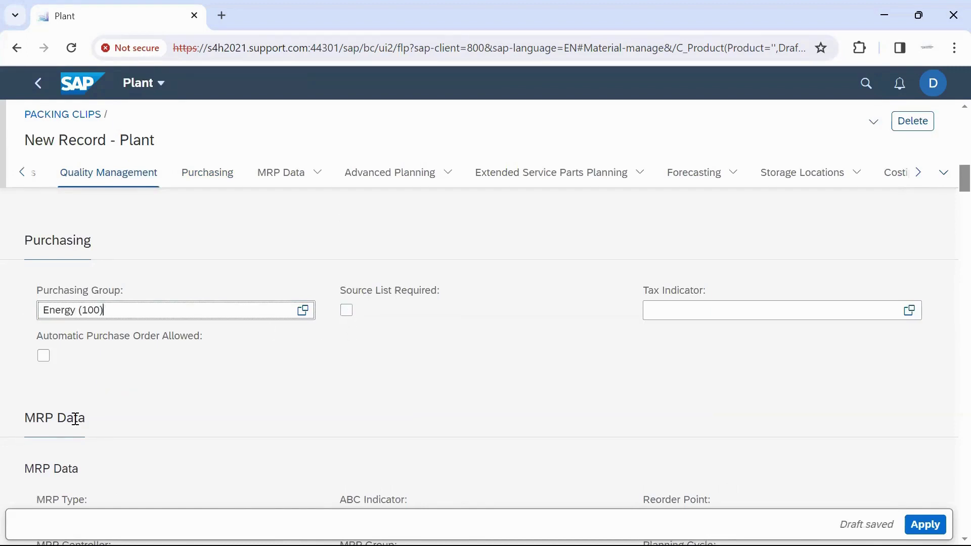
pyautogui.click(347, 310)
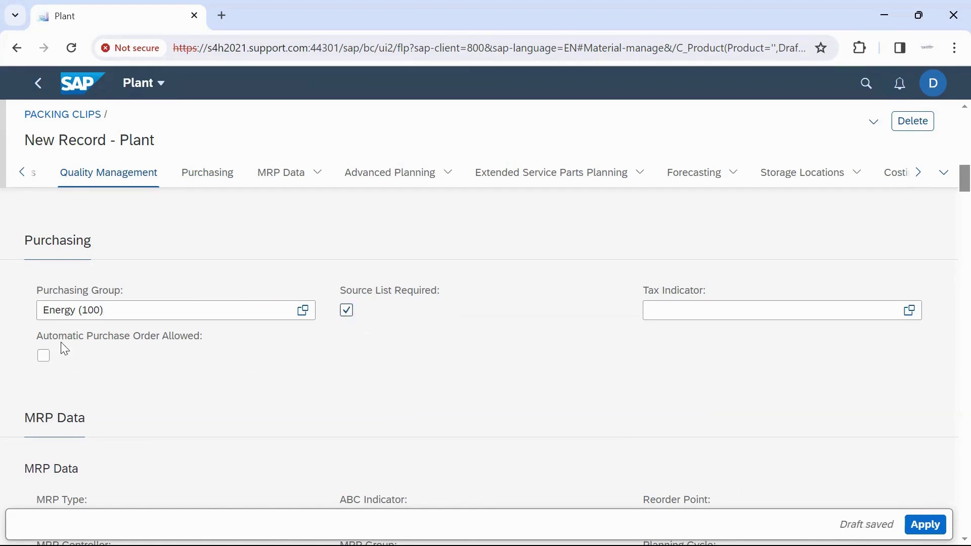
pyautogui.click(44, 357)
pyautogui.moveTo(949, 176)
pyautogui.mouseDown()
pyautogui.moveTo(947, 212)
pyautogui.moveTo(949, 184)
pyautogui.mouseUp()
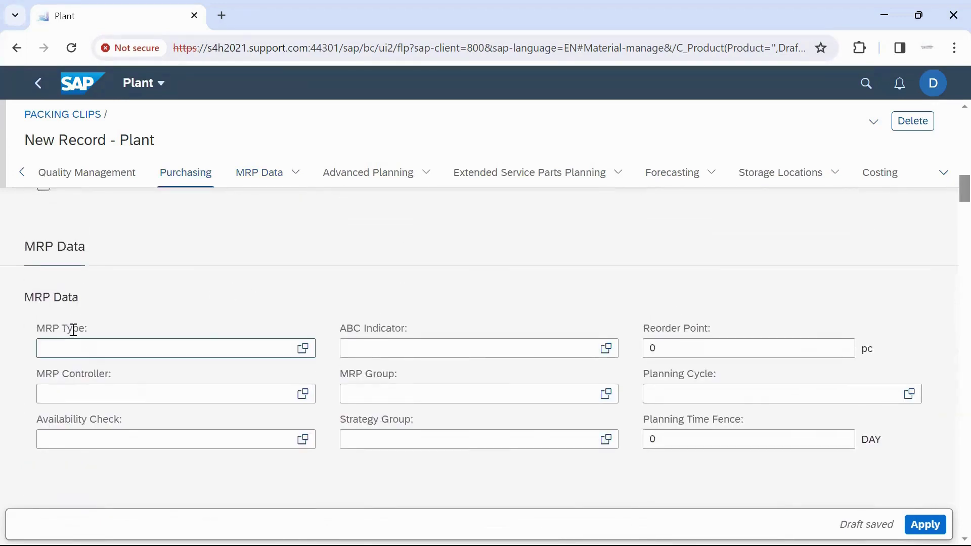
# - Set the MRP type to No planning (ND) and apply the plant data to the product
pyautogui.click(307, 356)
pyautogui.click(305, 351)
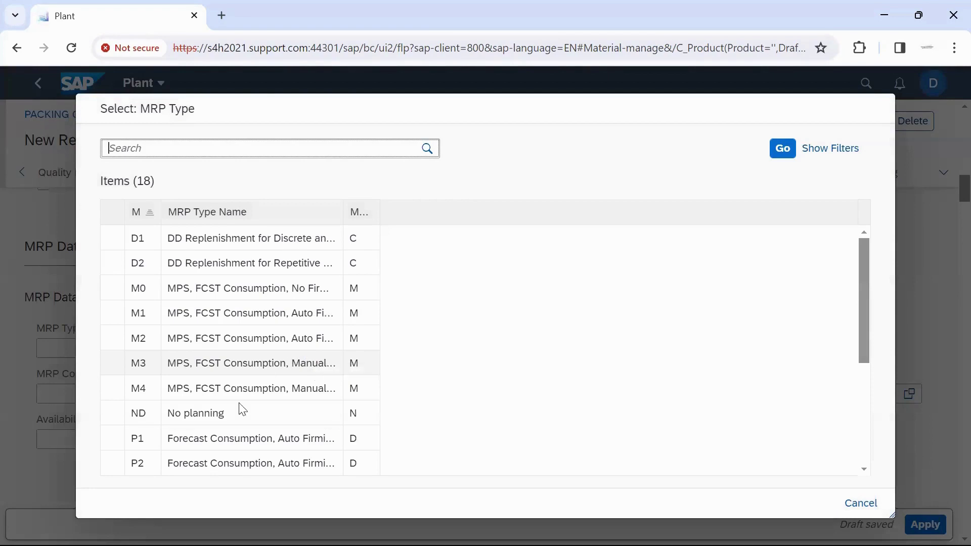
pyautogui.click(181, 413)
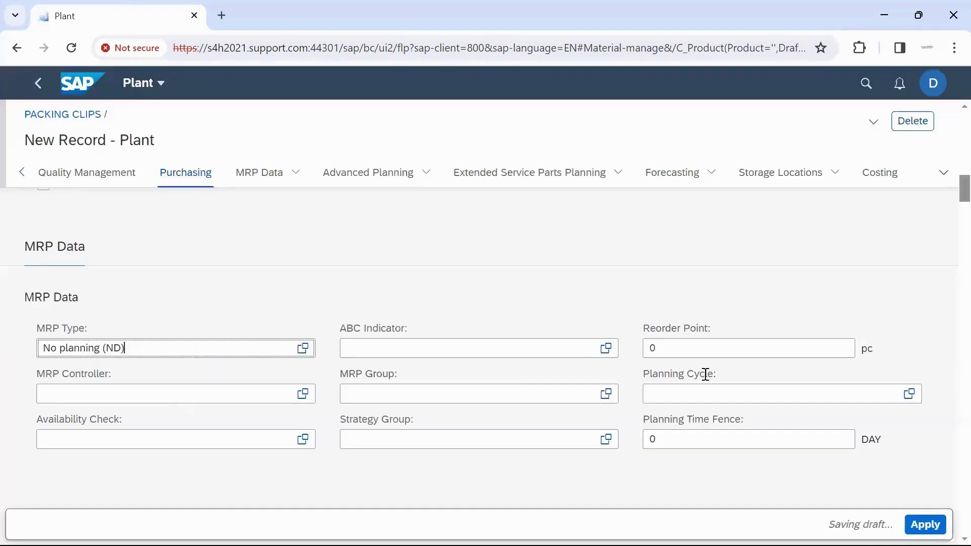
pyautogui.click(918, 522)
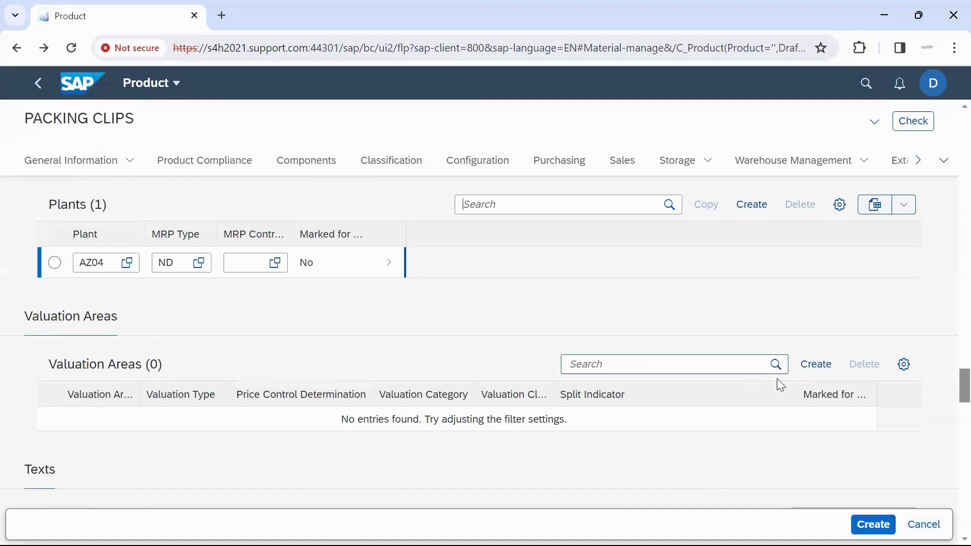
# - Add a valuation area AZ04 with valuation class Raw Materials (3000)
pyautogui.click(835, 368)
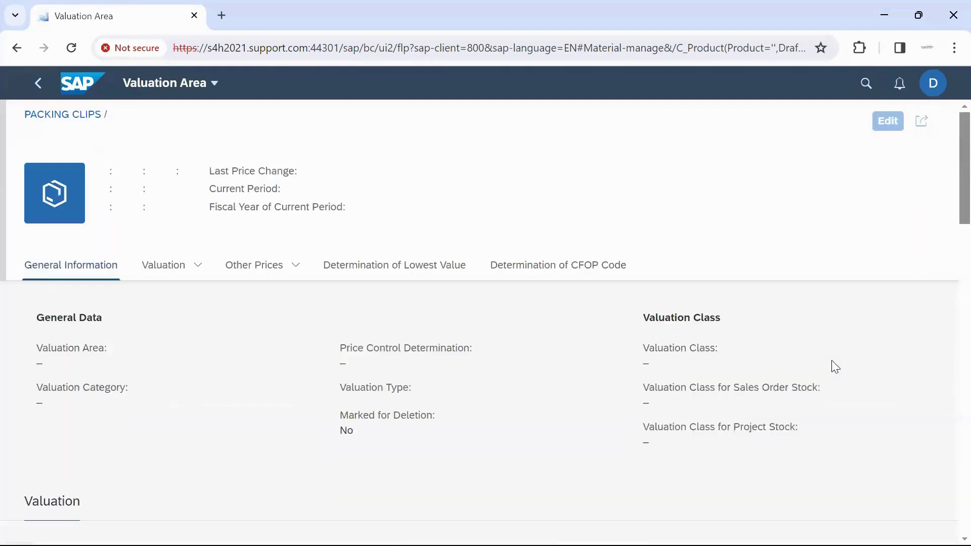
pyautogui.click(101, 372)
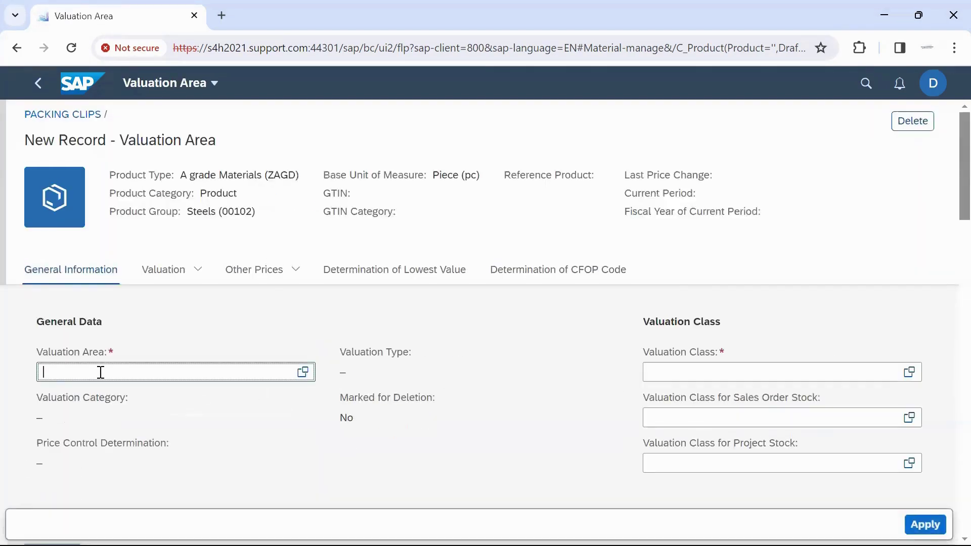
pyautogui.write('AZ')
pyautogui.click(125, 426)
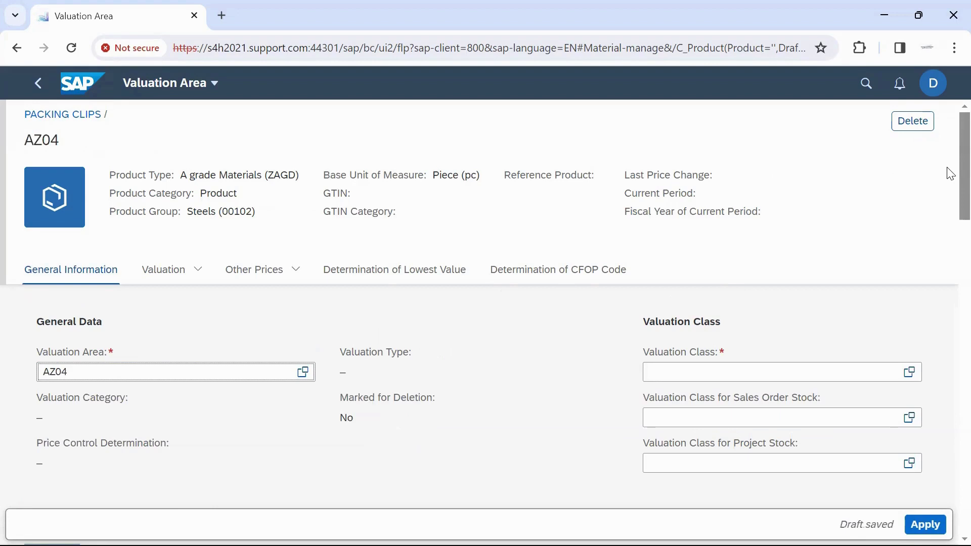
pyautogui.scroll(-2, 948, 187)
pyautogui.click(713, 290)
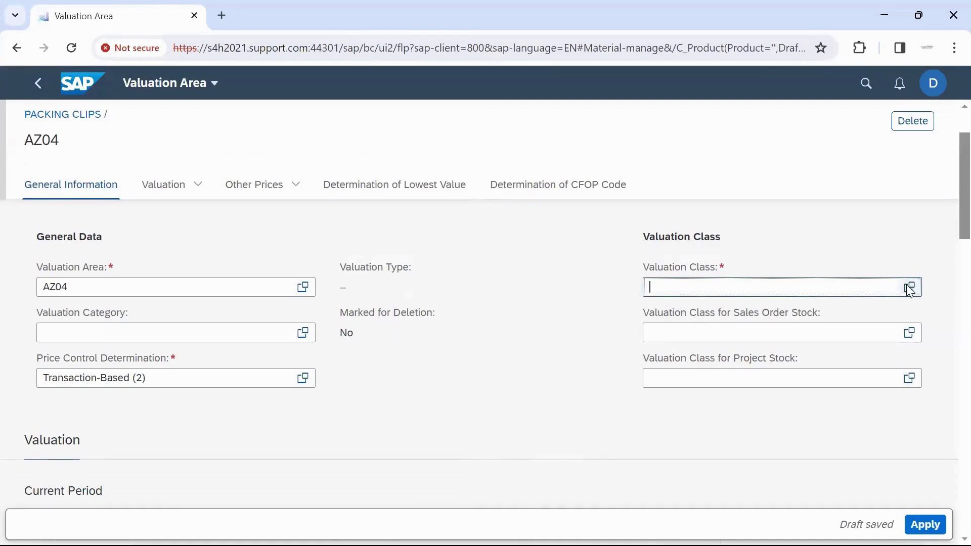
pyautogui.click(909, 287)
pyautogui.click(247, 343)
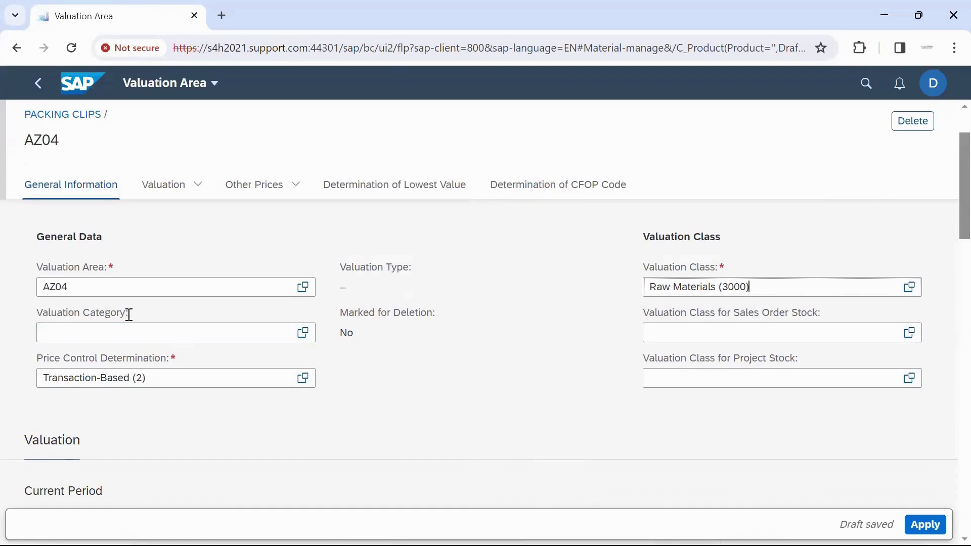
# - Set the inventory price to 100 and apply the valuation area to the product
pyautogui.scroll(-3, 950, 248)
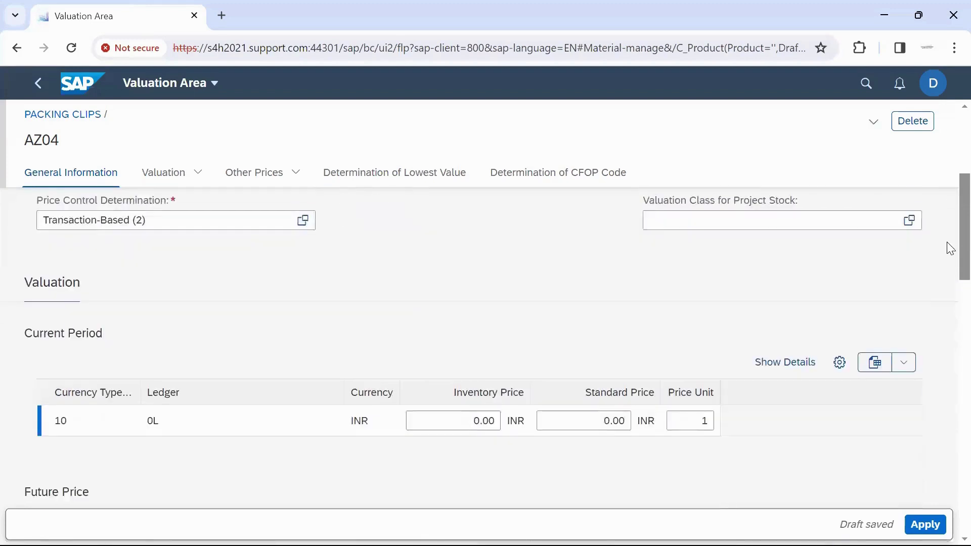
pyautogui.scroll(-2, 948, 256)
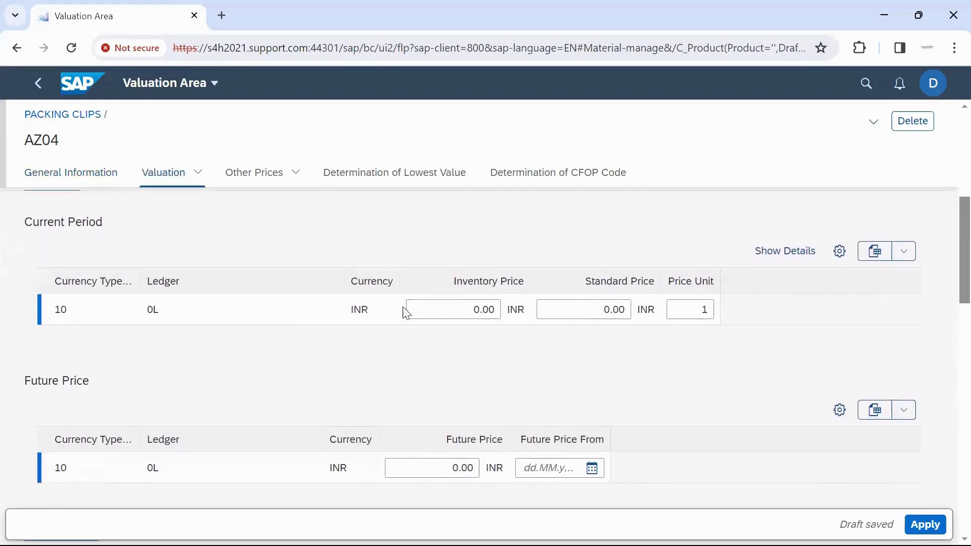
pyautogui.doubleClick(496, 309)
pyautogui.write('1')
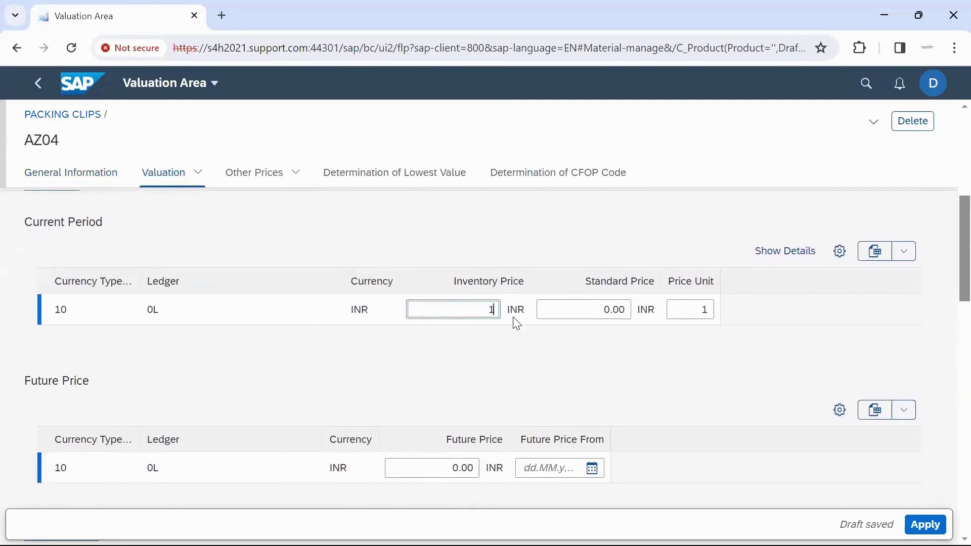
pyautogui.write('00')
pyautogui.click(925, 524)
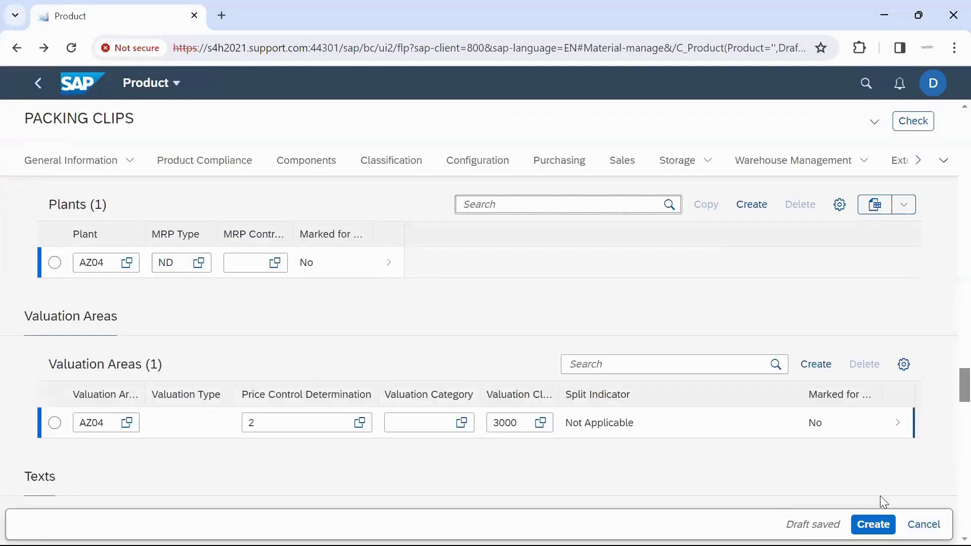
# - Check the PACKING CLIPS draft for errors and create it as product 2000163
pyautogui.moveTo(951, 387); pyautogui.dragTo(951, 126)
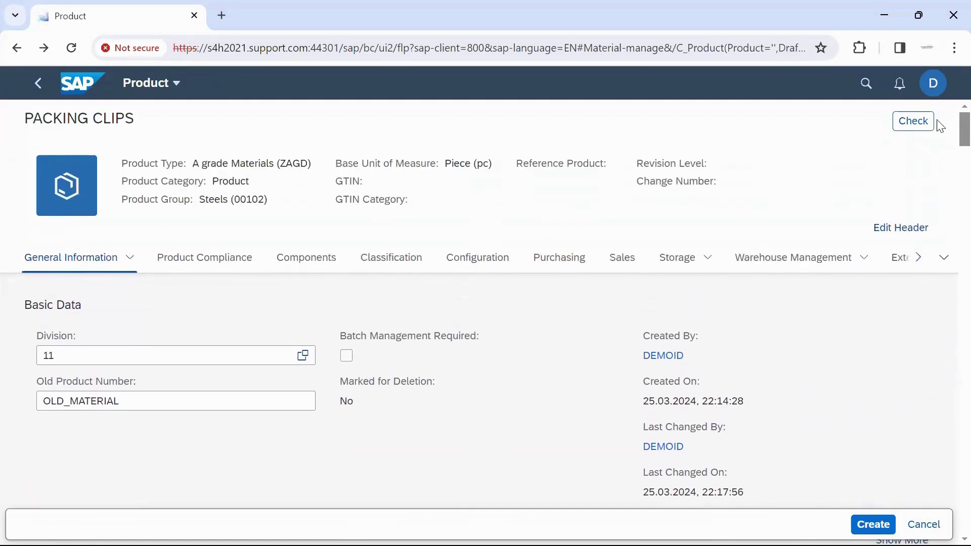
pyautogui.click(913, 130)
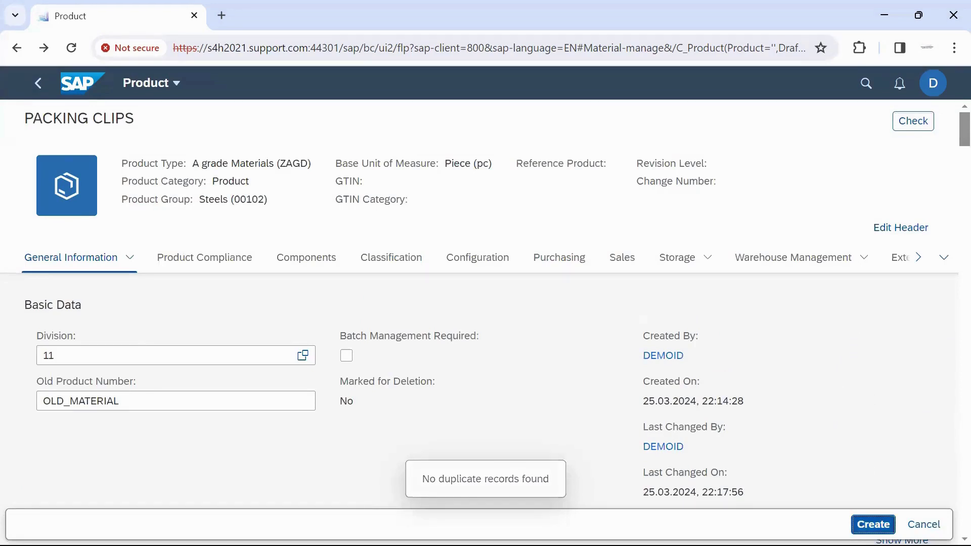
pyautogui.click(873, 524)
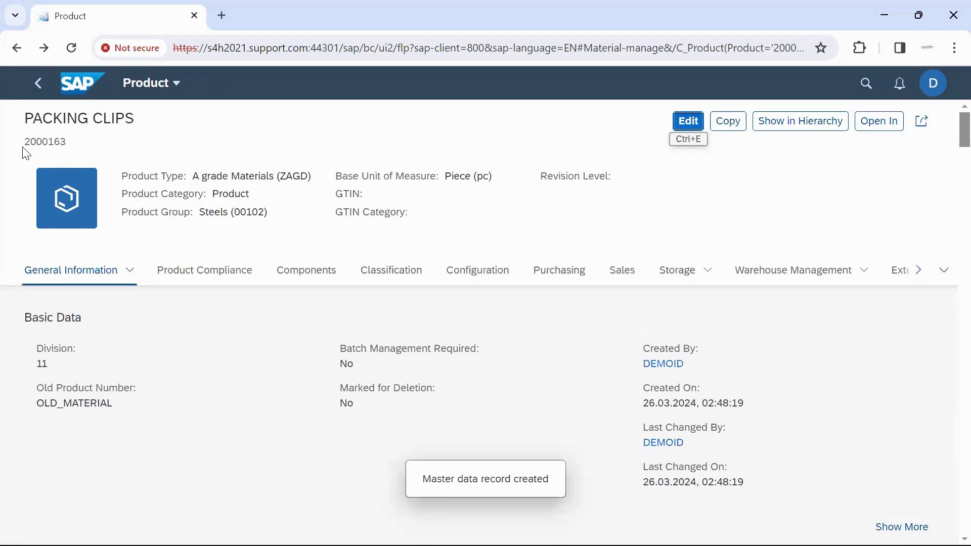
pyautogui.moveTo(27, 148); pyautogui.dragTo(70, 143)
# - Open product 2000163 PACKING CLIPS and switch it into edit mode
pyautogui.click(71, 147)
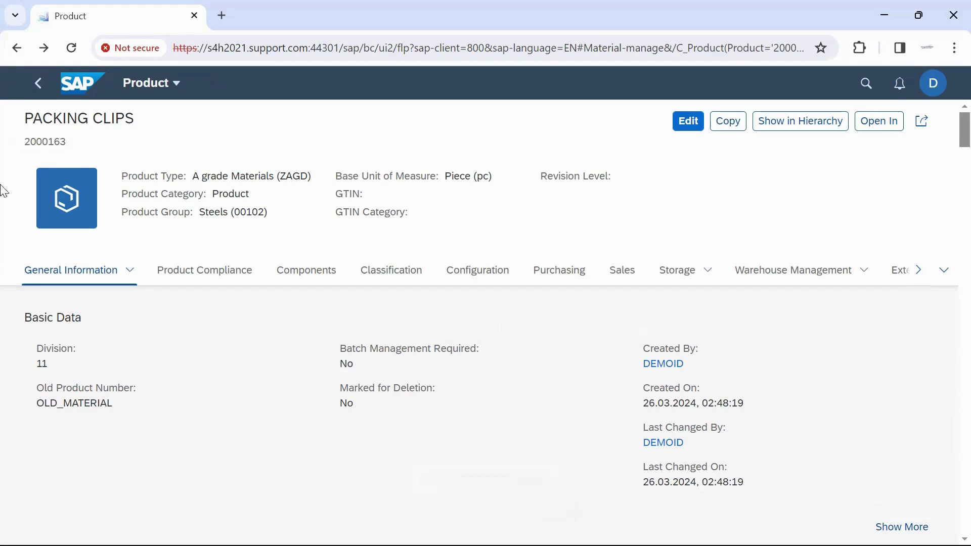
pyautogui.click(689, 129)
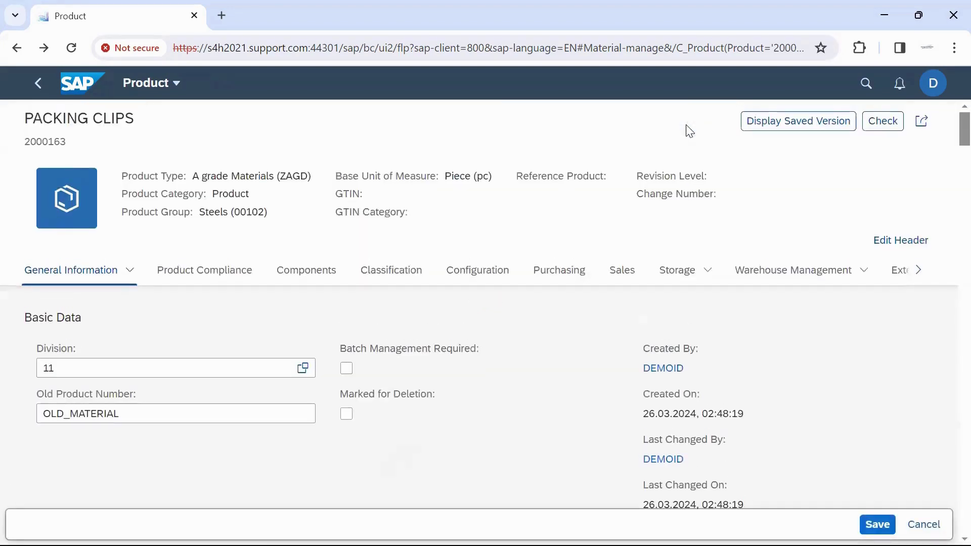
# - Append _01 to make the old product number OLD_MATERIAL_01, save, and return to the list
pyautogui.click(159, 412)
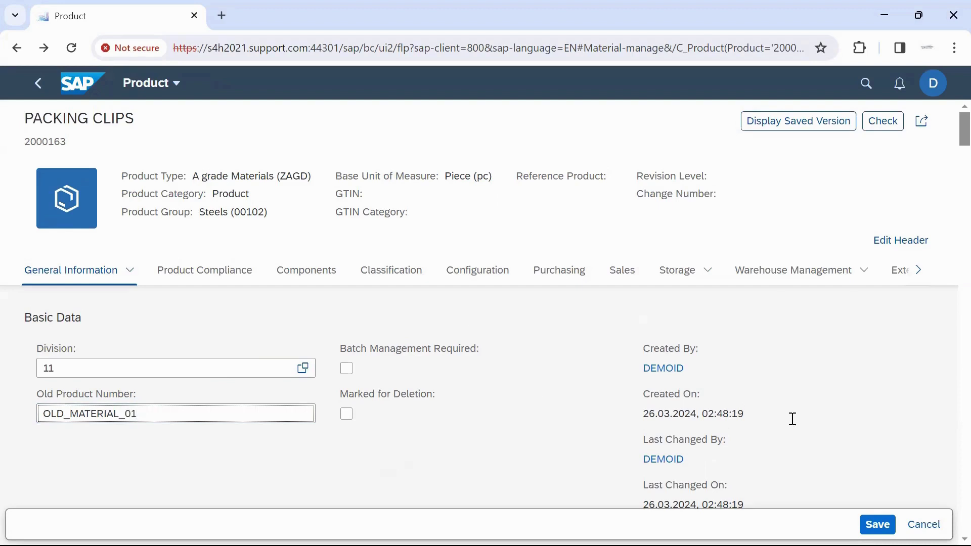
pyautogui.click(877, 524)
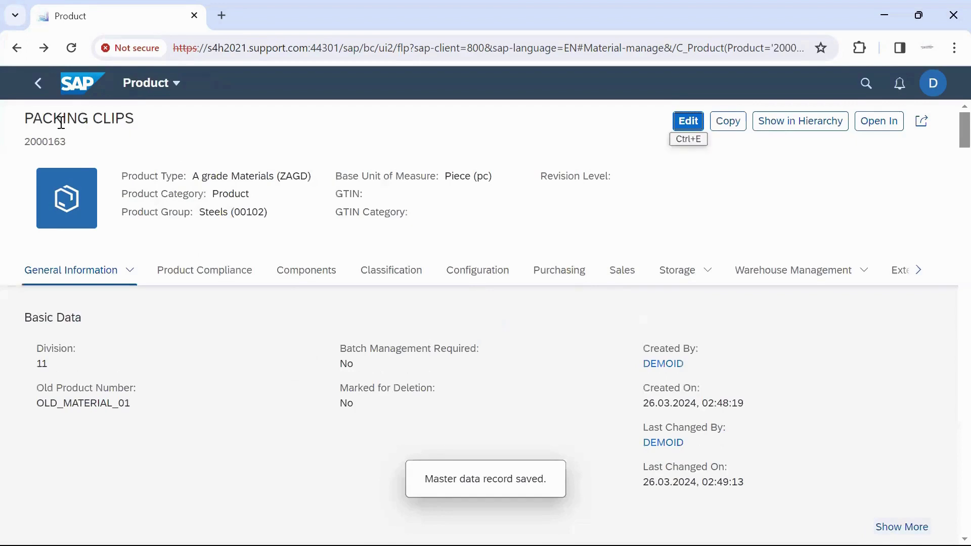
pyautogui.click(39, 85)
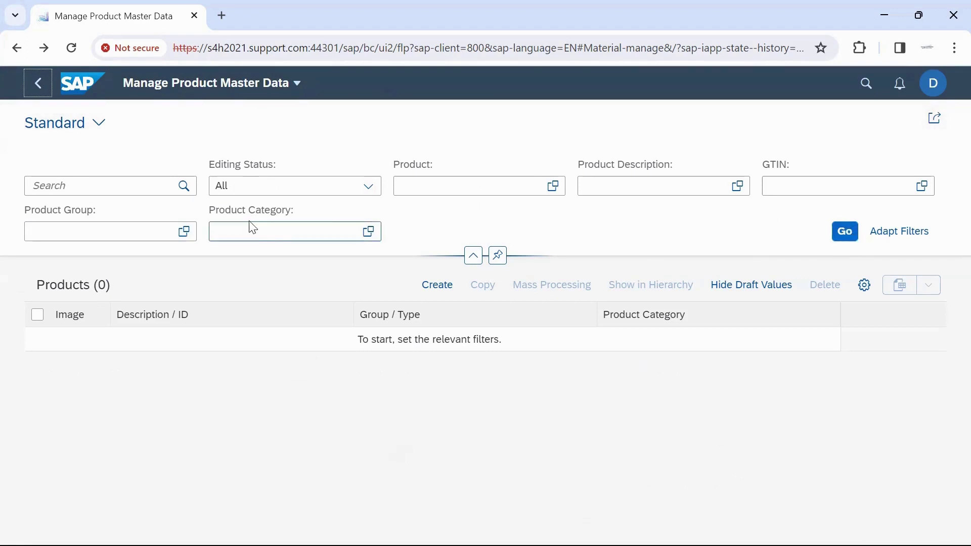
# - Back on the product list, open Adapt Filters showing the six active filters
pyautogui.click(230, 231)
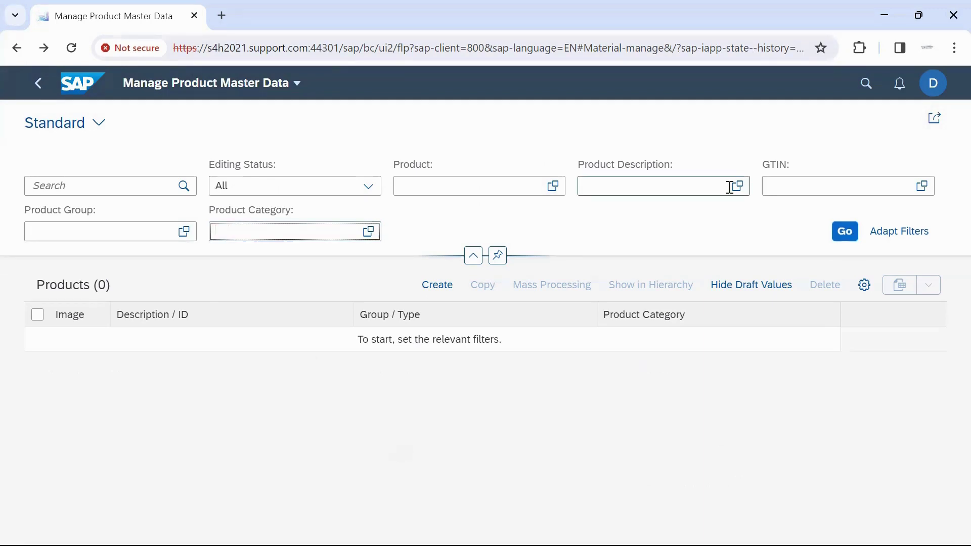
pyautogui.click(881, 236)
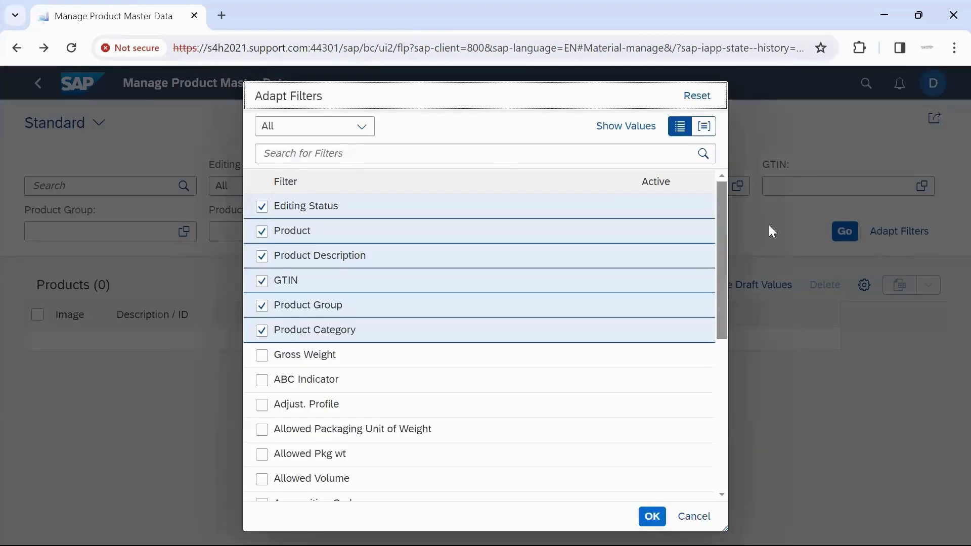
# - Search the available filters for Product Type and add it to the filter bar
pyautogui.click(470, 152)
pyautogui.write('P')
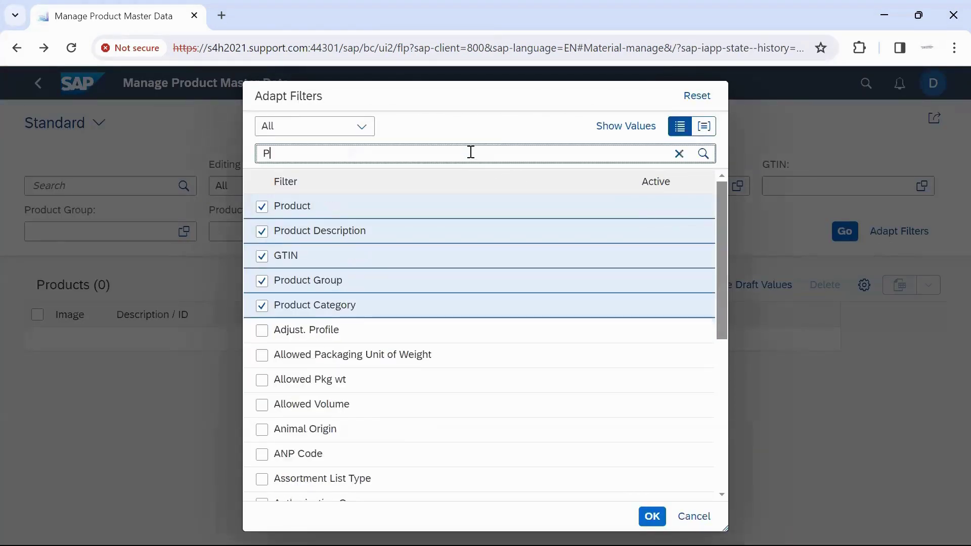
pyautogui.write('RODUCT TYP')
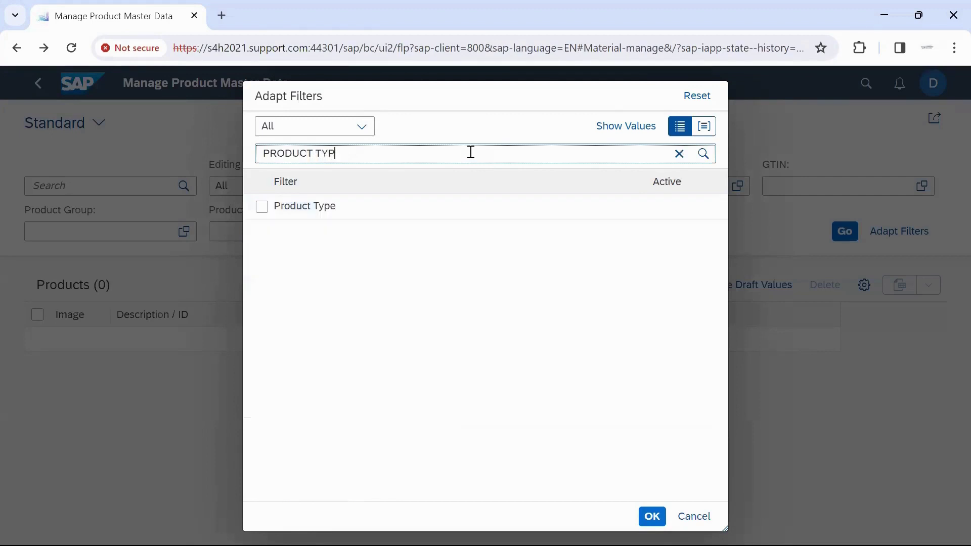
pyautogui.click(262, 206)
pyautogui.click(652, 516)
# - Set the Product Type filter to ZAGD (A grade Materials)
pyautogui.click(437, 230)
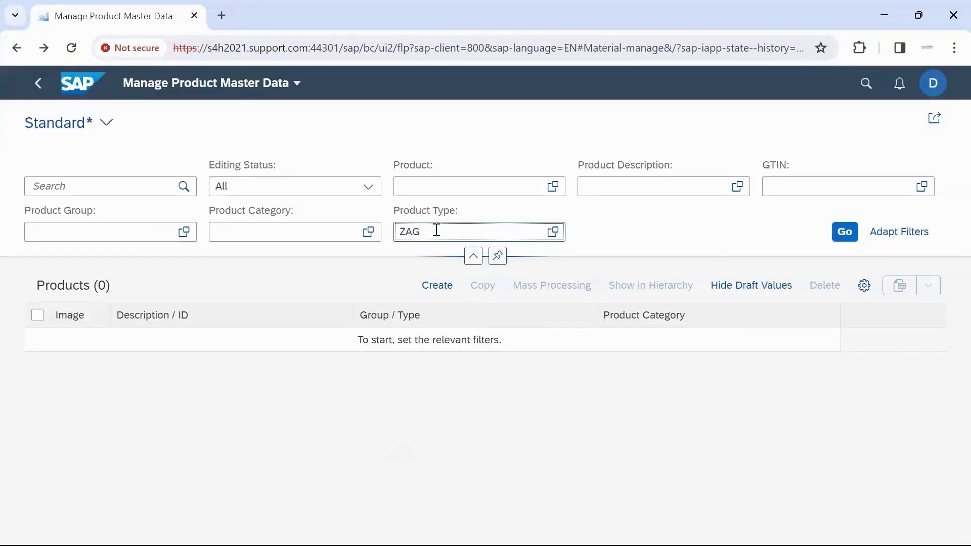
pyautogui.write('ZAG')
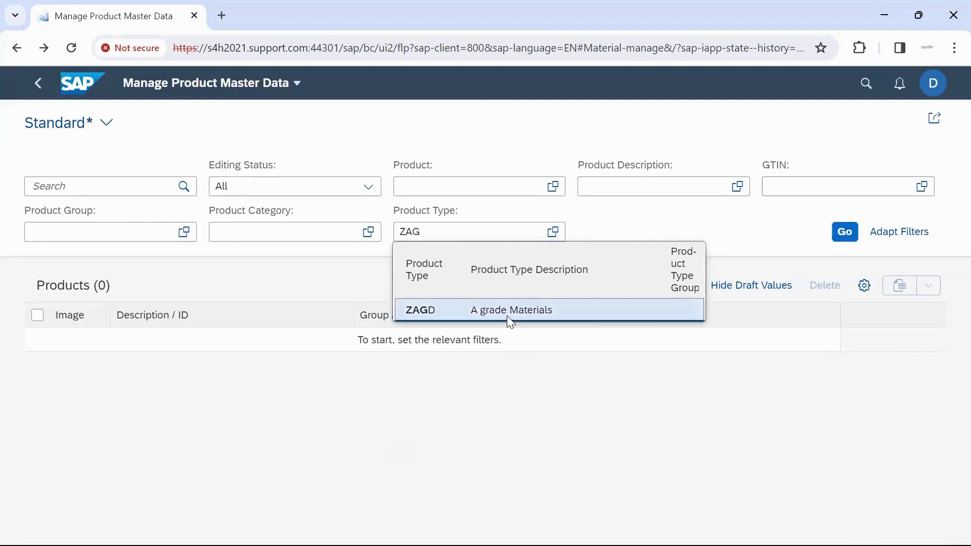
pyautogui.click(511, 314)
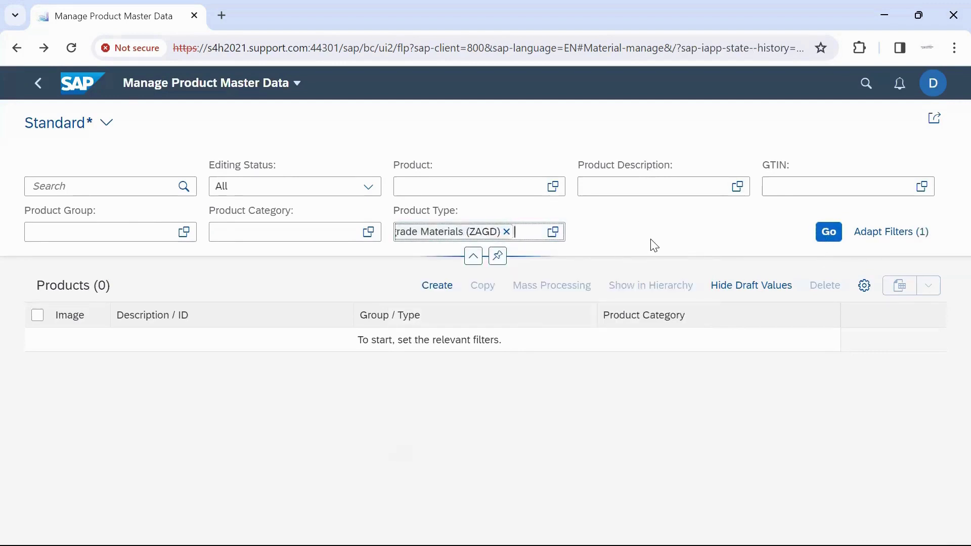
# - Run the ZAGD filter to show Products (24) and review the table's column settings
pyautogui.click(824, 235)
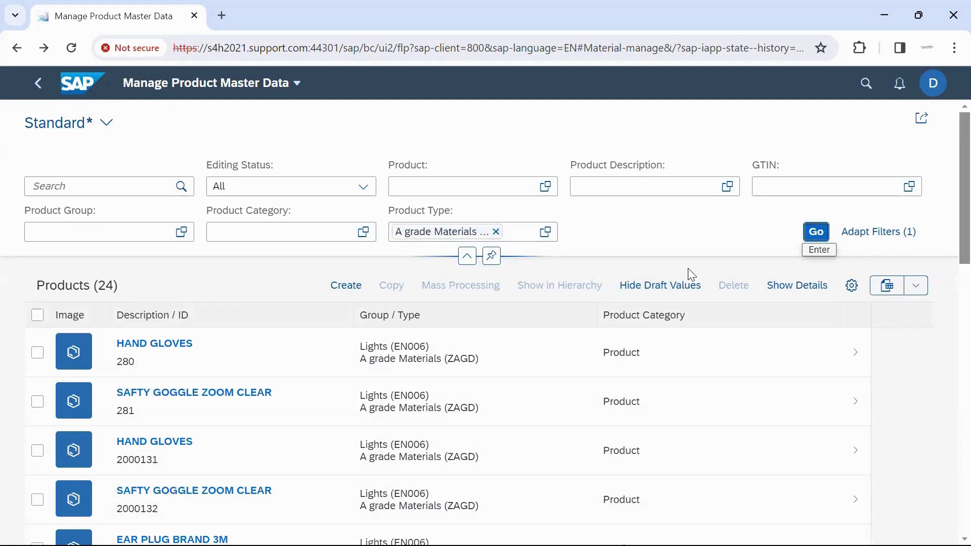
pyautogui.click(859, 292)
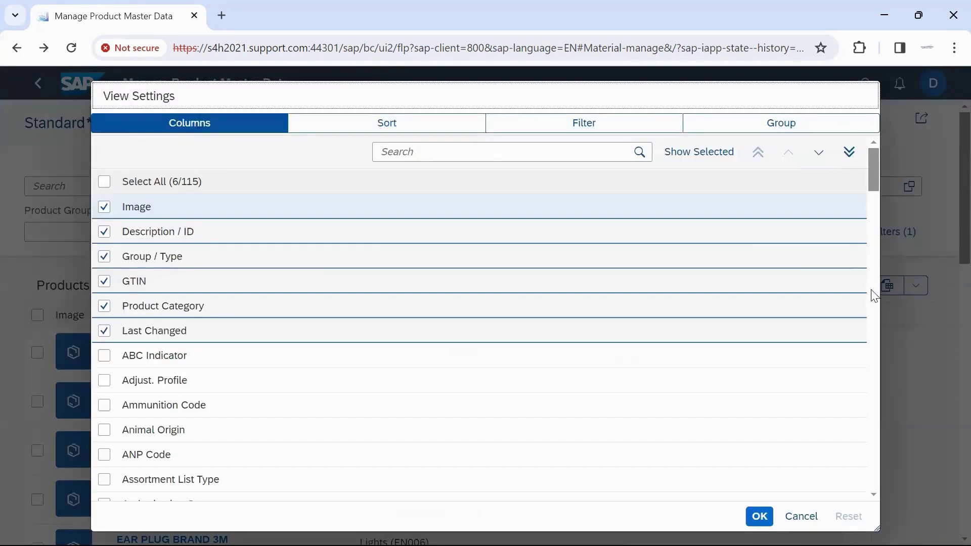
pyautogui.moveTo(875, 177); pyautogui.dragTo(876, 488)
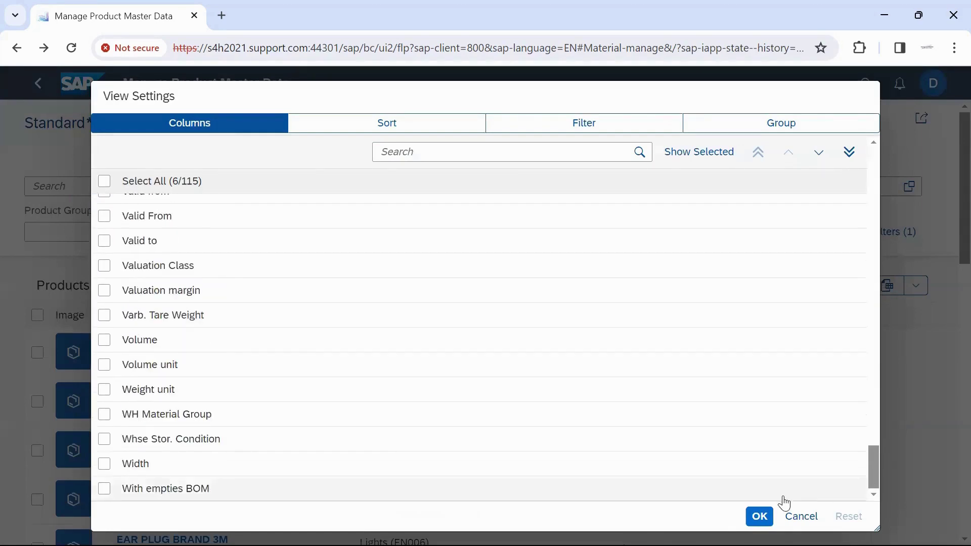
pyautogui.click(759, 516)
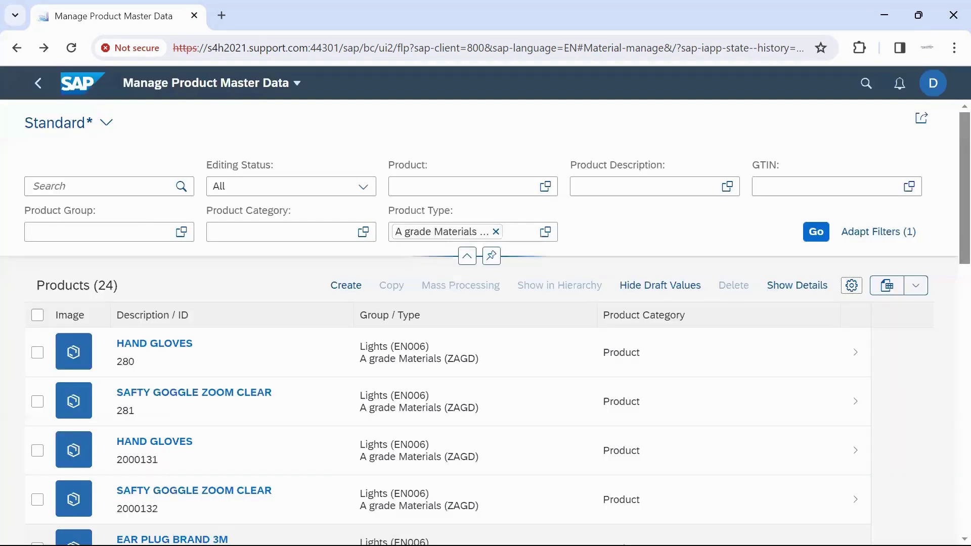
# - Save the Standard view as a new view, renaming it ZMM_MATERIAL
pyautogui.click(107, 123)
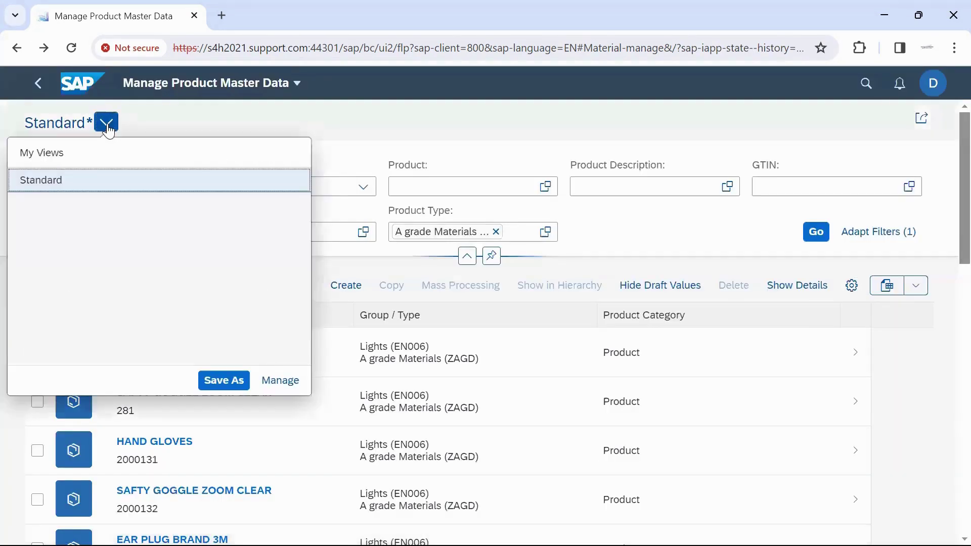
pyautogui.click(222, 387)
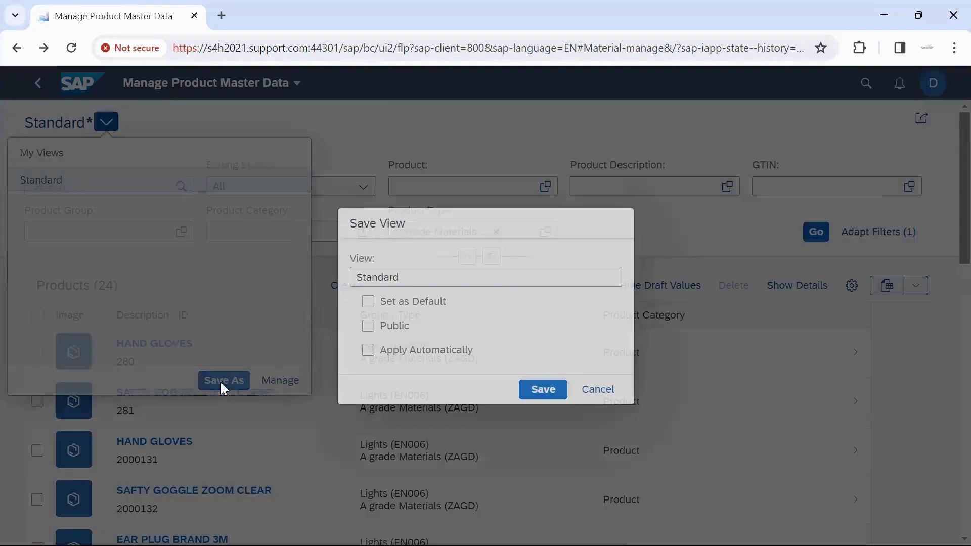
pyautogui.doubleClick(372, 278)
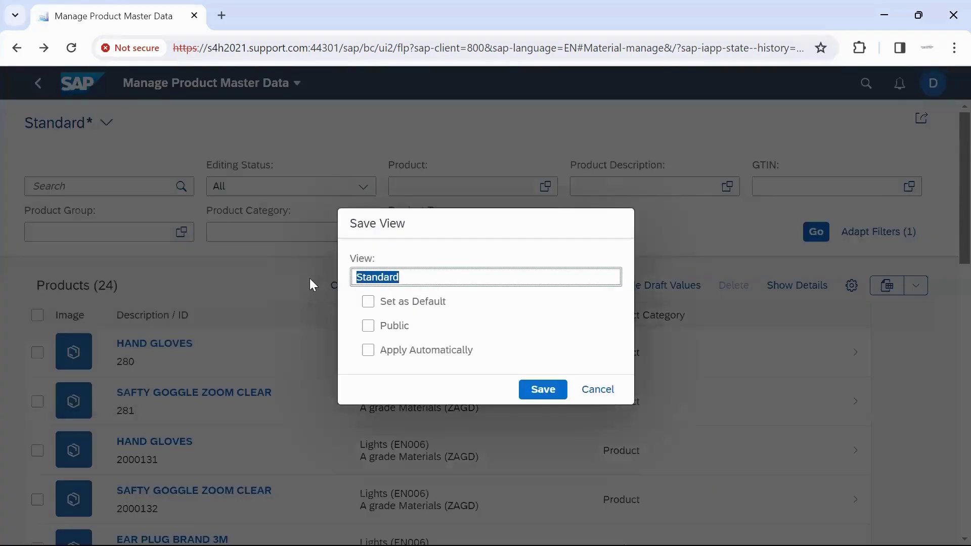
pyautogui.write('ZMM_MATER')
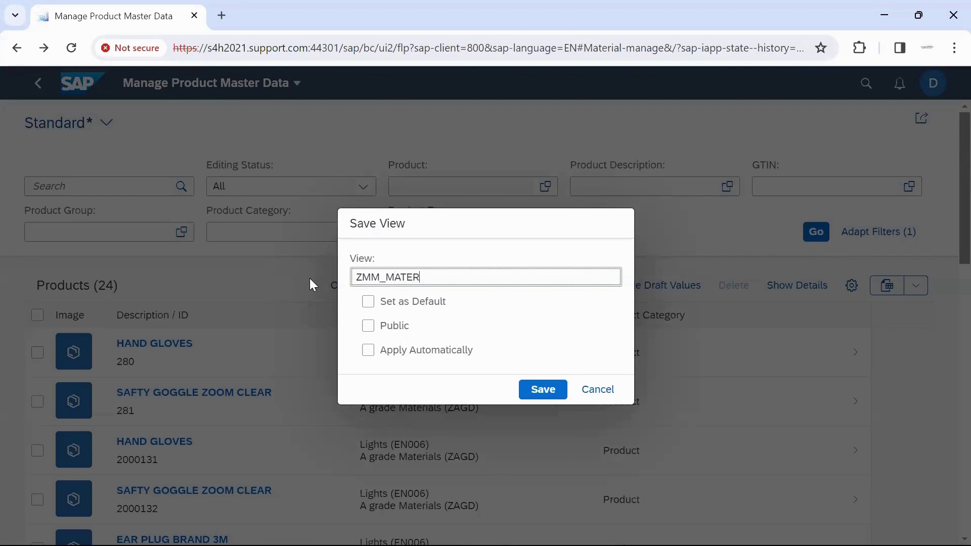